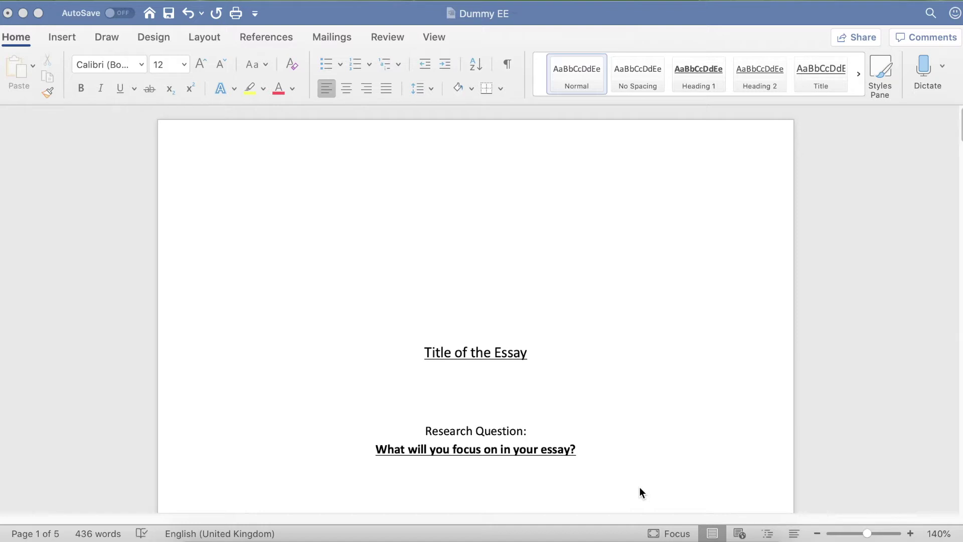
Step: Switch the document's bibliography style from APA to Chicago Sixteenth Edition
click(266, 35)
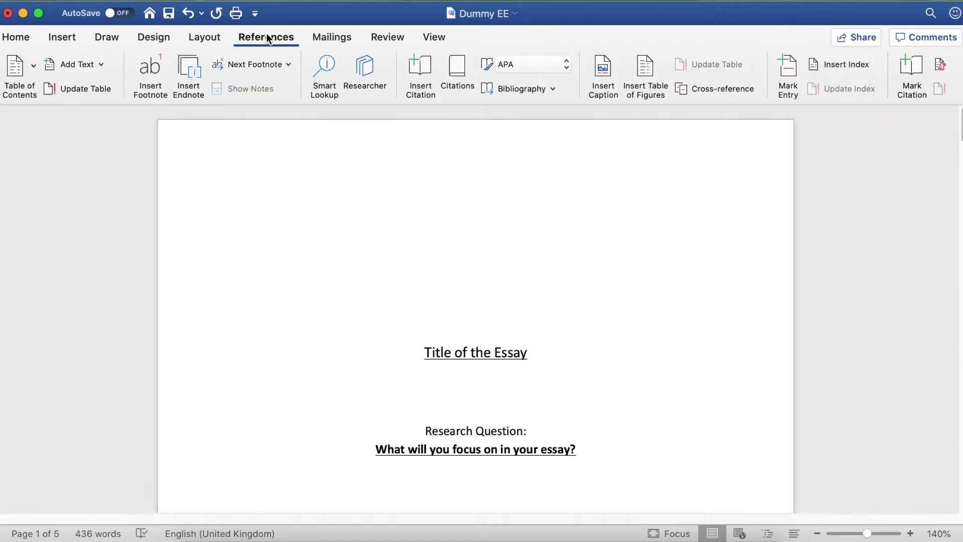
click(558, 64)
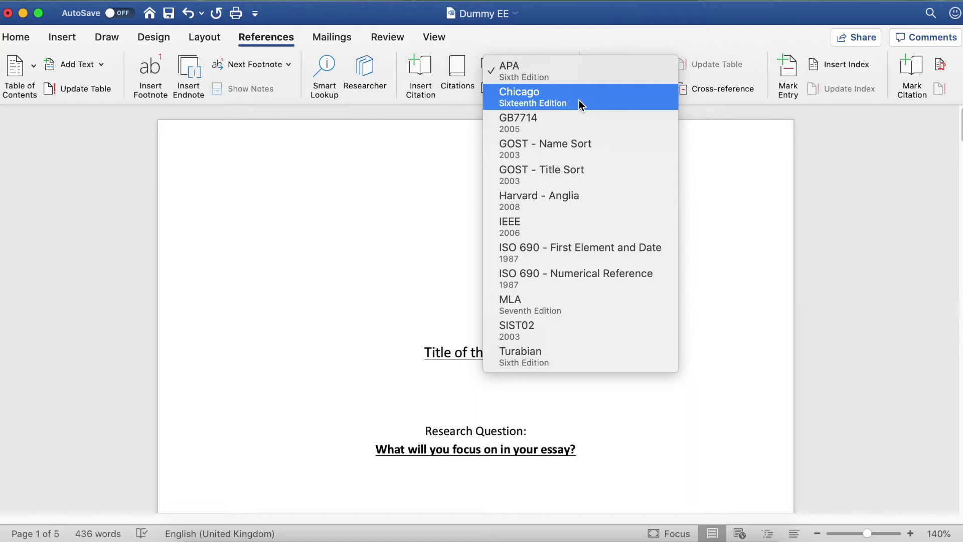
click(579, 100)
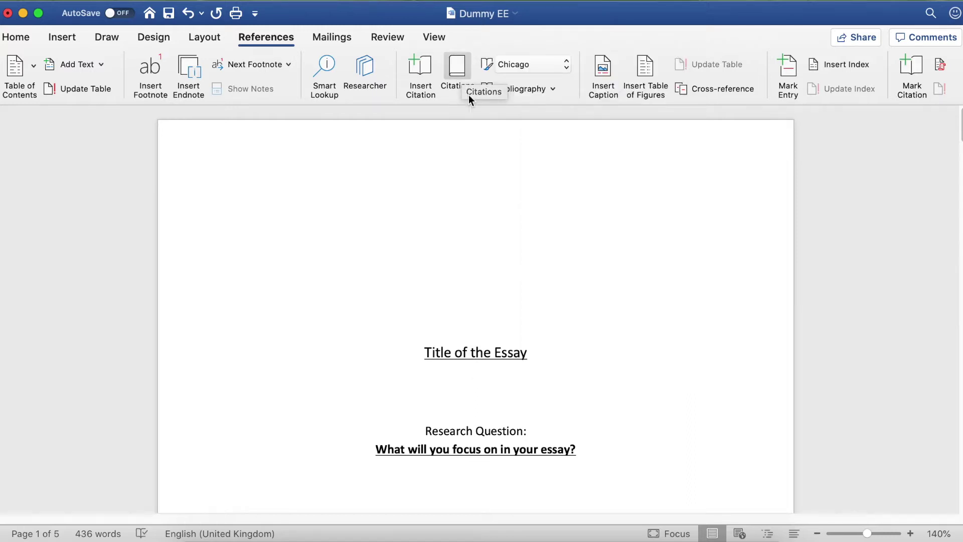
Step: Show the Citations pane, open the Citation Source Manager and start a new source
click(460, 68)
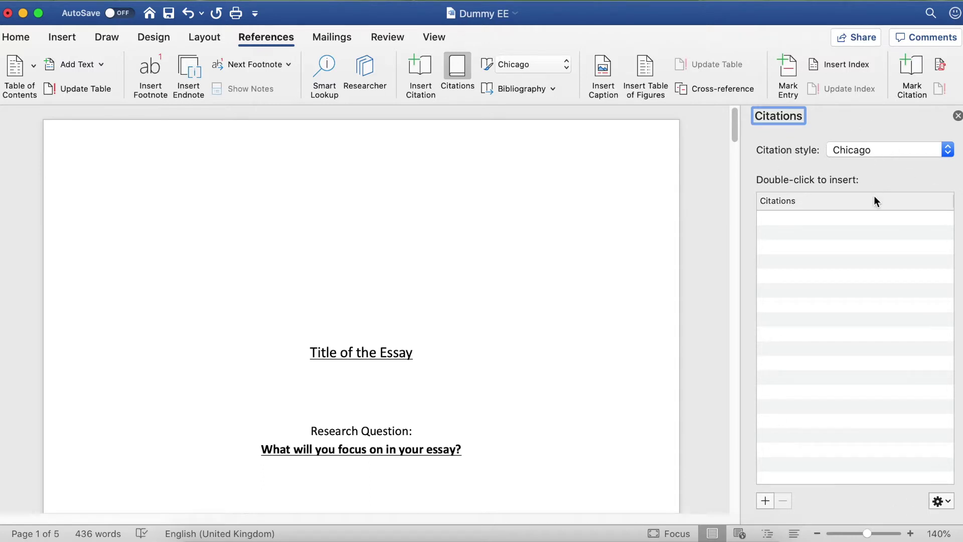
click(946, 502)
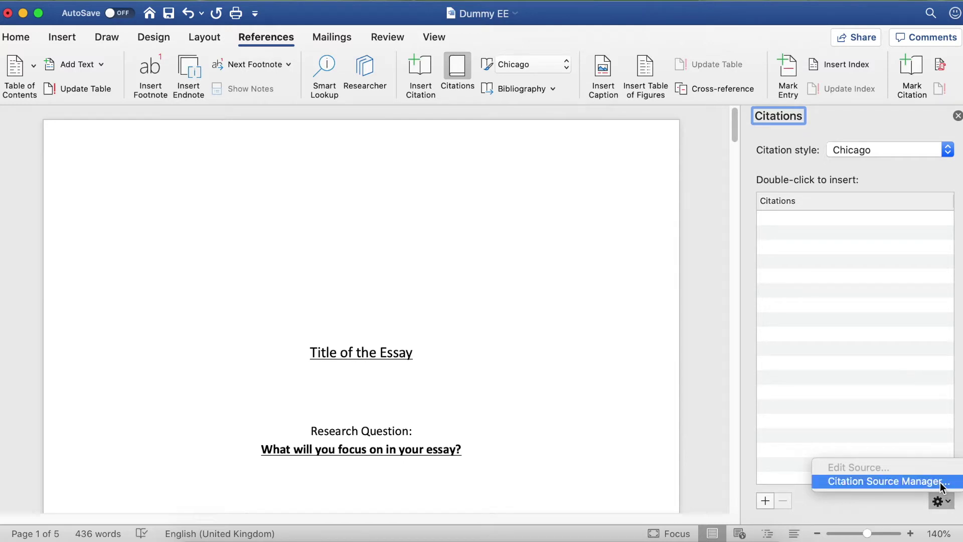
click(942, 484)
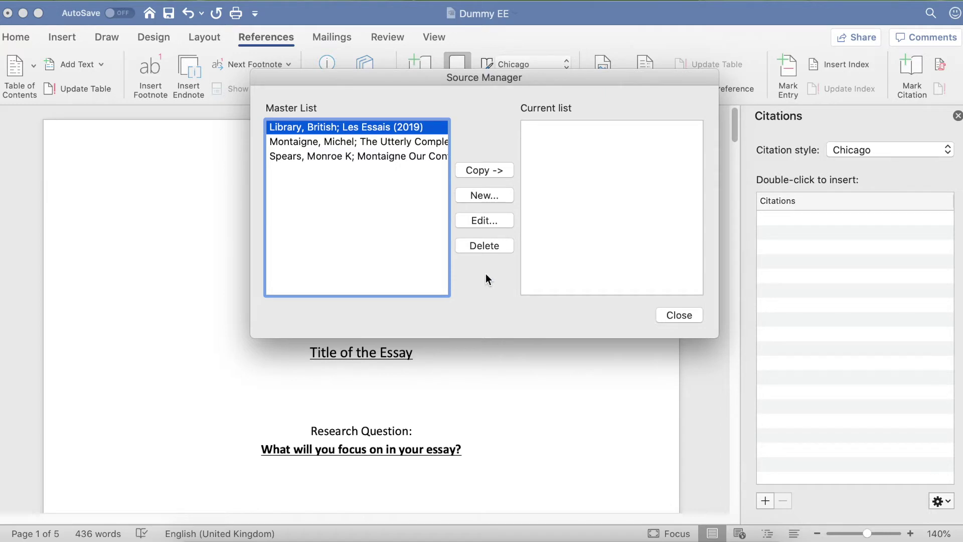
click(493, 197)
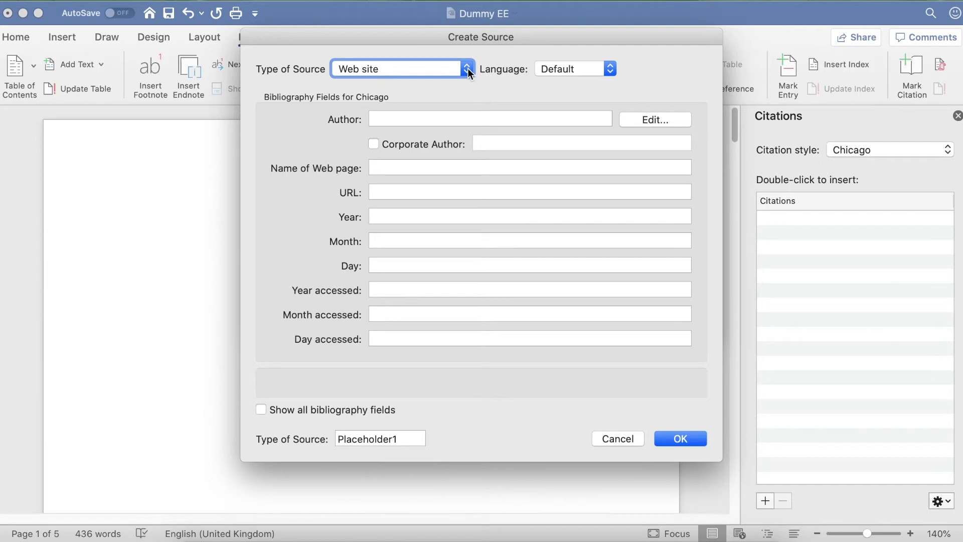
Step: Keep Web site as the source type and mark the Les Essais author as a corporate author
drag(476, 34, 468, 97)
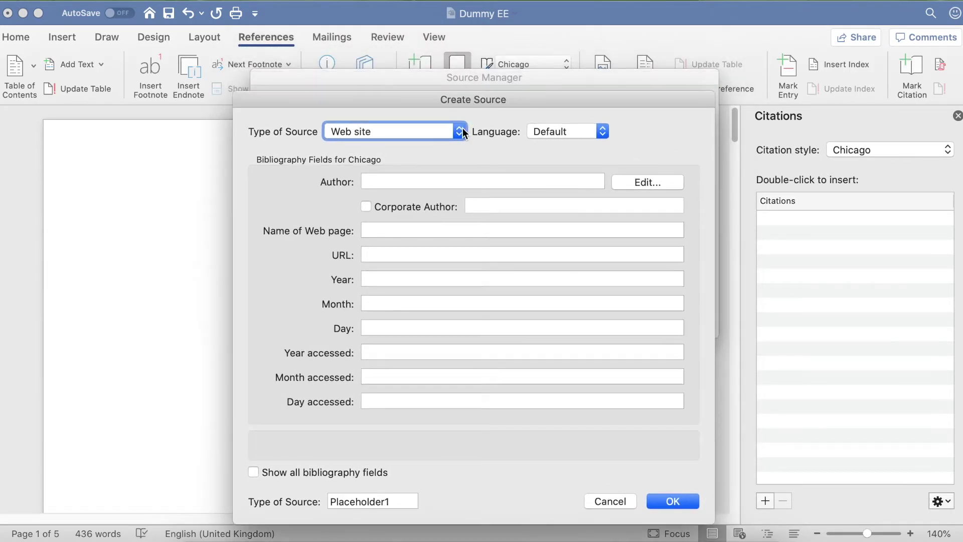
click(460, 132)
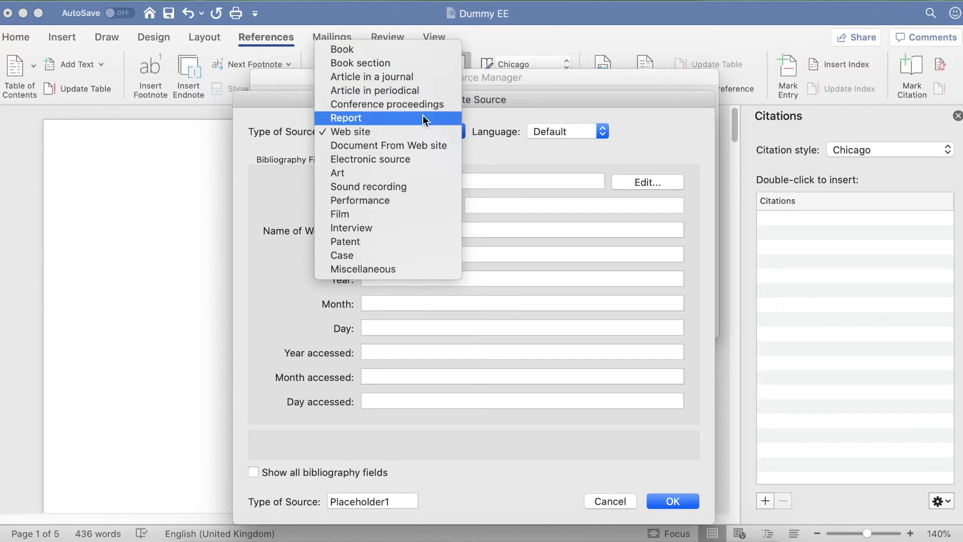
click(401, 134)
drag(406, 104, 411, 74)
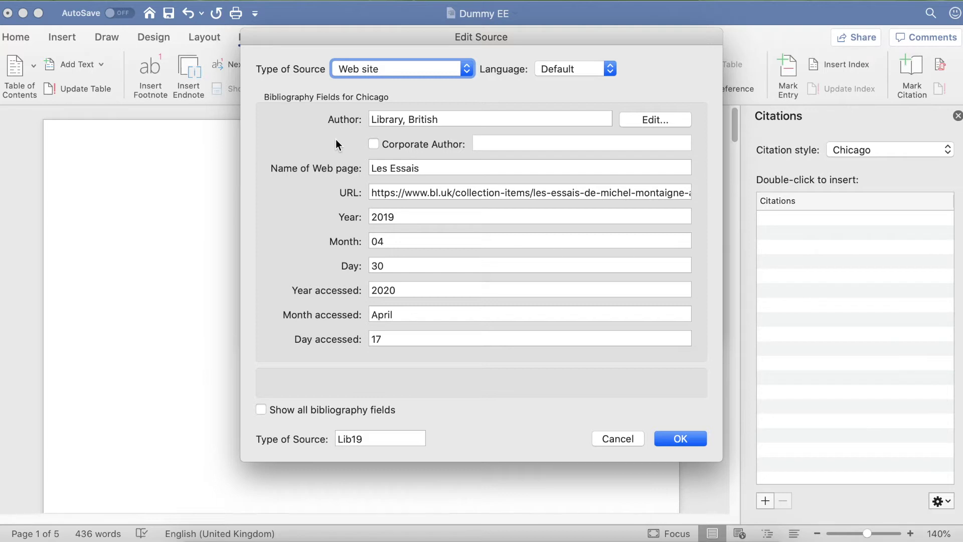
click(373, 143)
Step: Correct the corporate author to 'British Library', then review the URL and year fields
key(BackSpace)
key(BackSpace)
key(BackSpace)
key(BackSpace)
key(BackSpace)
key(BackSpace)
key(BackSpace)
key(BackSpace)
key(BackSpace)
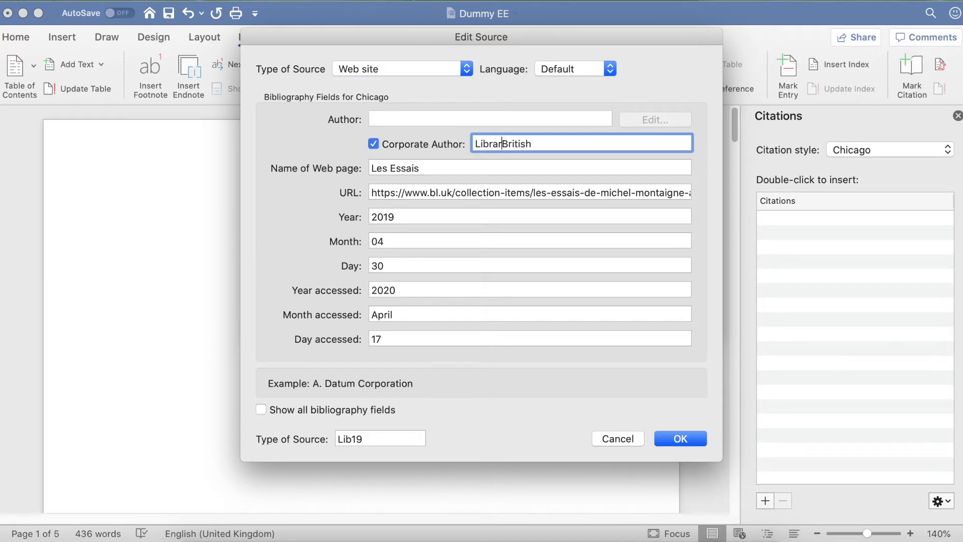
click(612, 149)
text(Library)
click(466, 187)
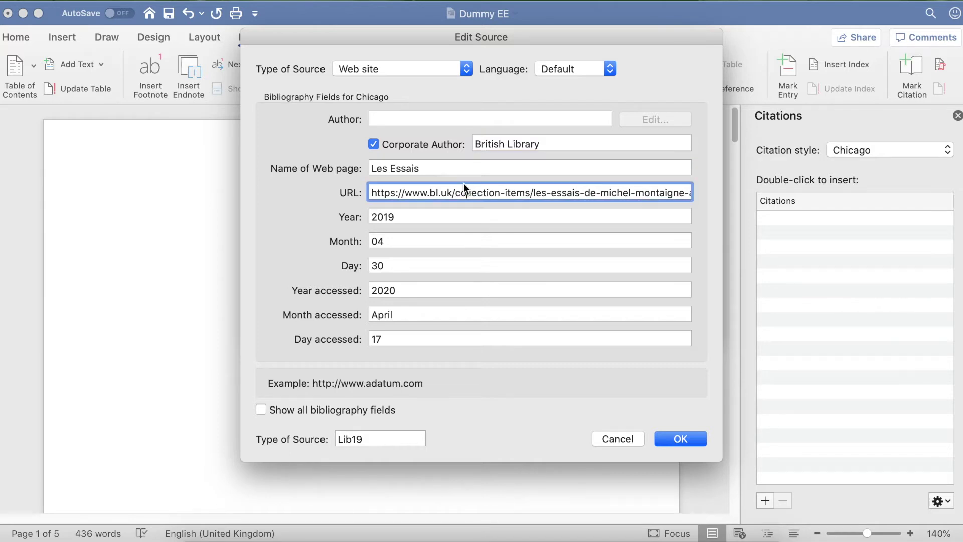
click(547, 192)
click(542, 217)
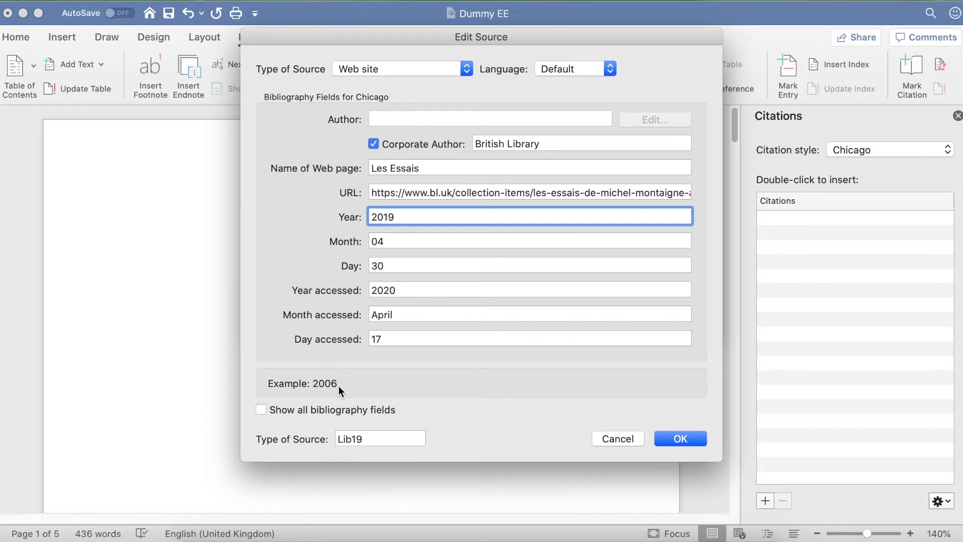
click(421, 242)
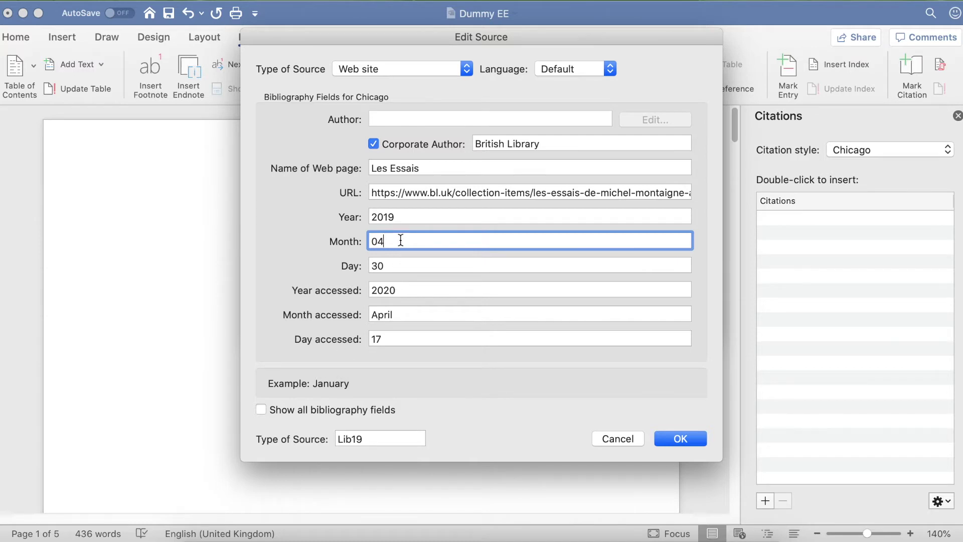
Step: Change the publication month from 04 to April and check the day and year accessed
key(BackSpace)
key(BackSpace)
text(April)
click(397, 266)
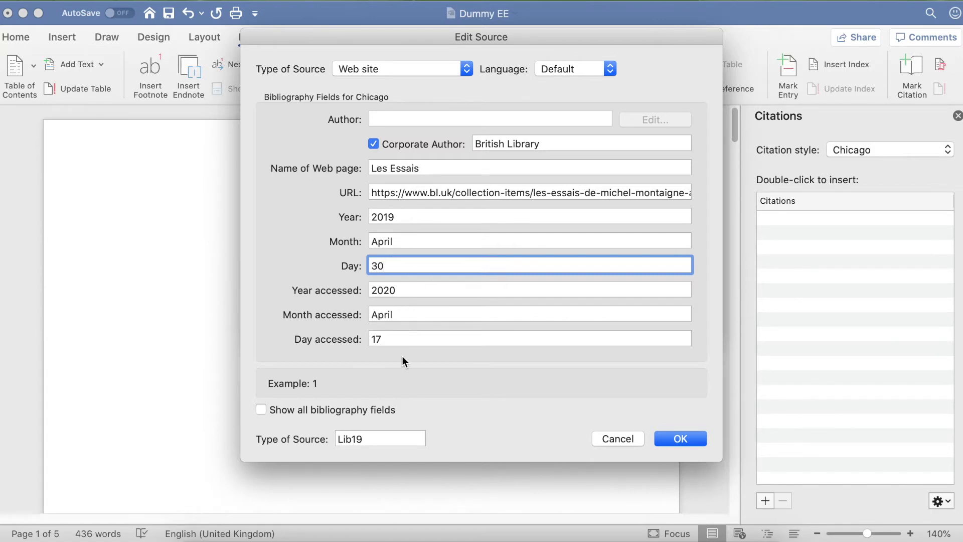
click(402, 293)
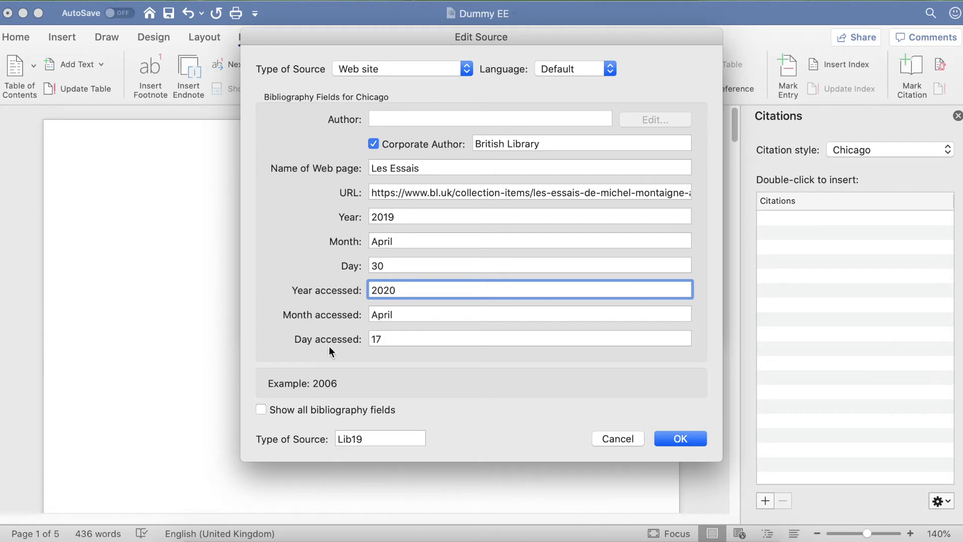
Step: Show all bibliography fields and save the British Library; Les Essais (2019) source to both lists
click(260, 409)
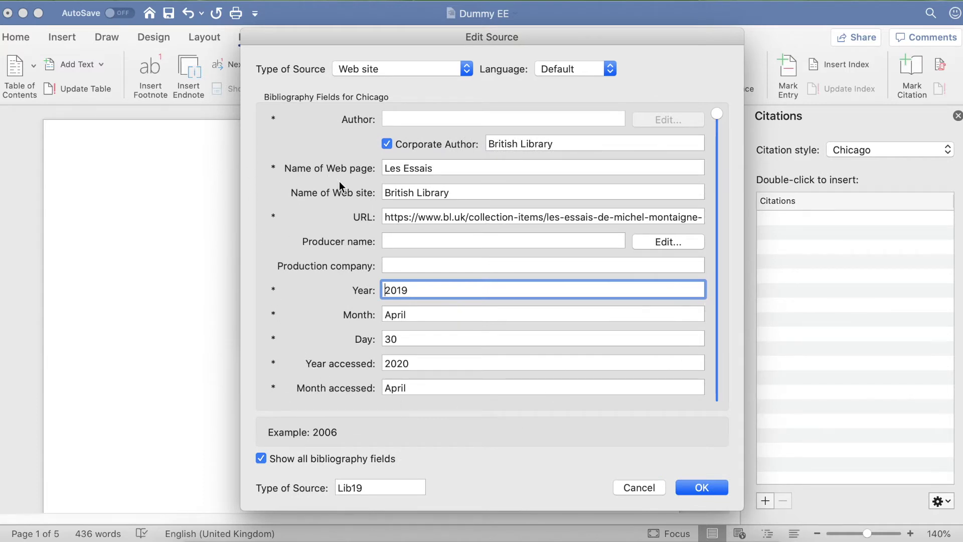
click(702, 487)
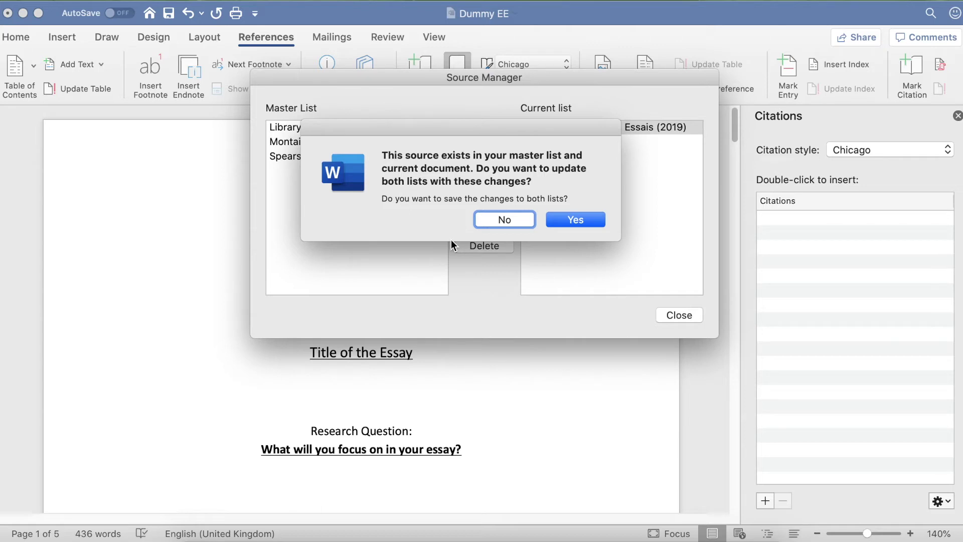
click(567, 223)
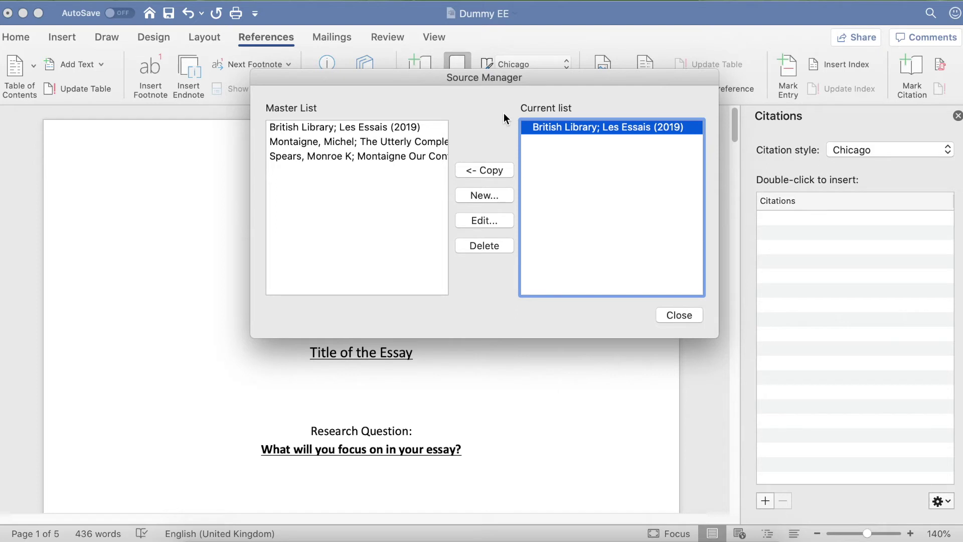
Step: Close the Source Manager and place the cursor after the conclusion's last sentence
click(693, 317)
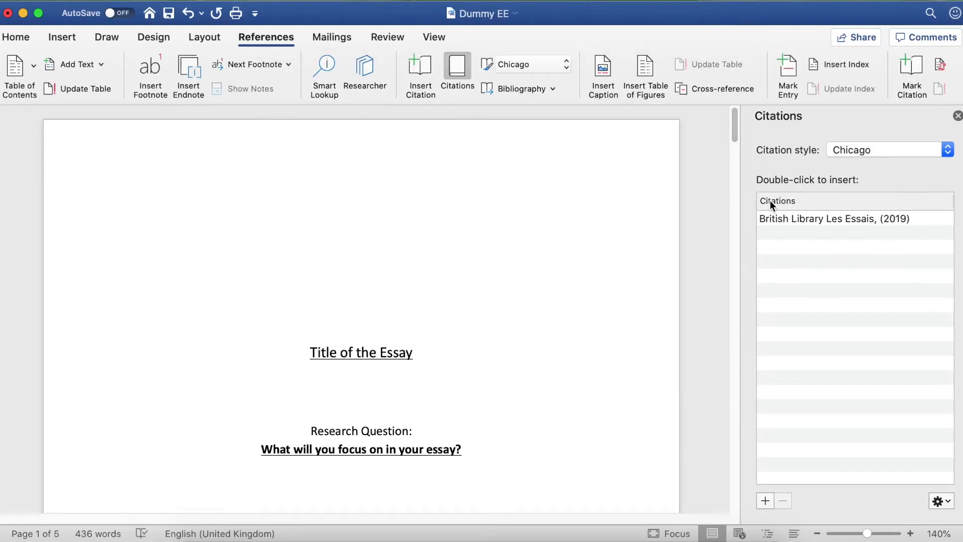
scroll(515, 224, down, 10)
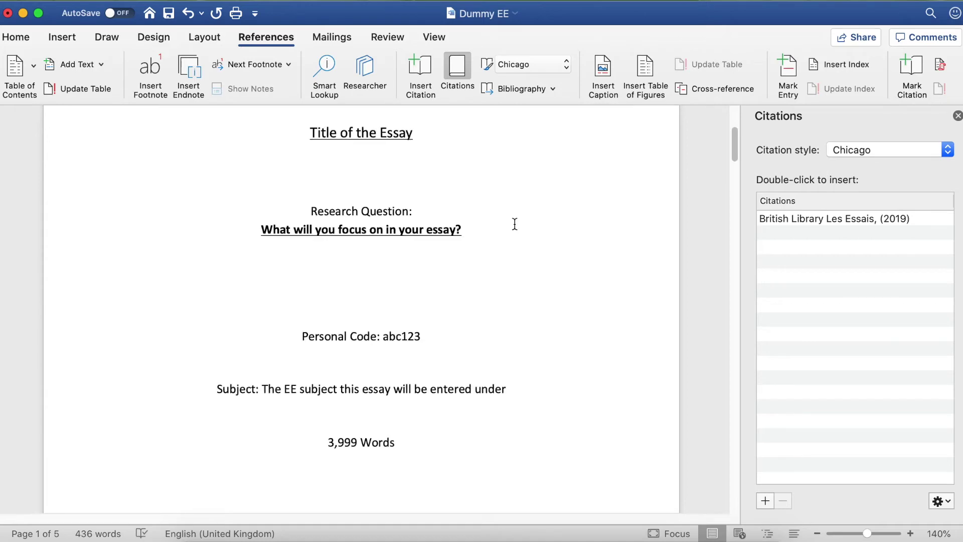
scroll(515, 224, down, 15)
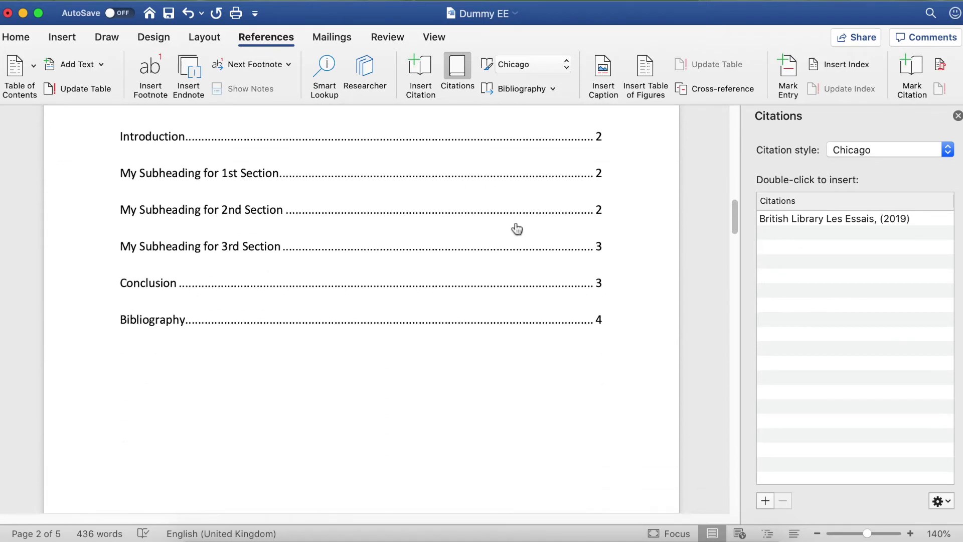
scroll(515, 223, down, 20)
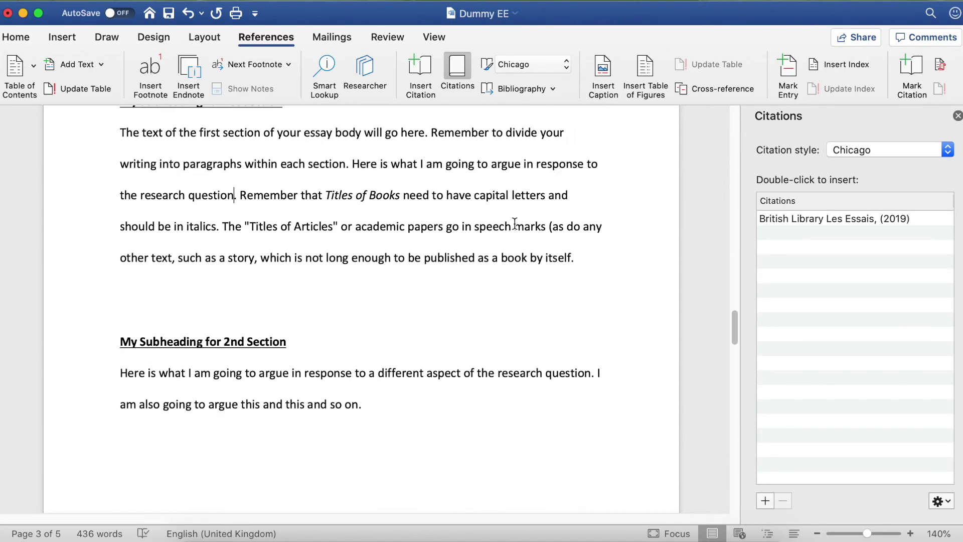
scroll(515, 224, down, 10)
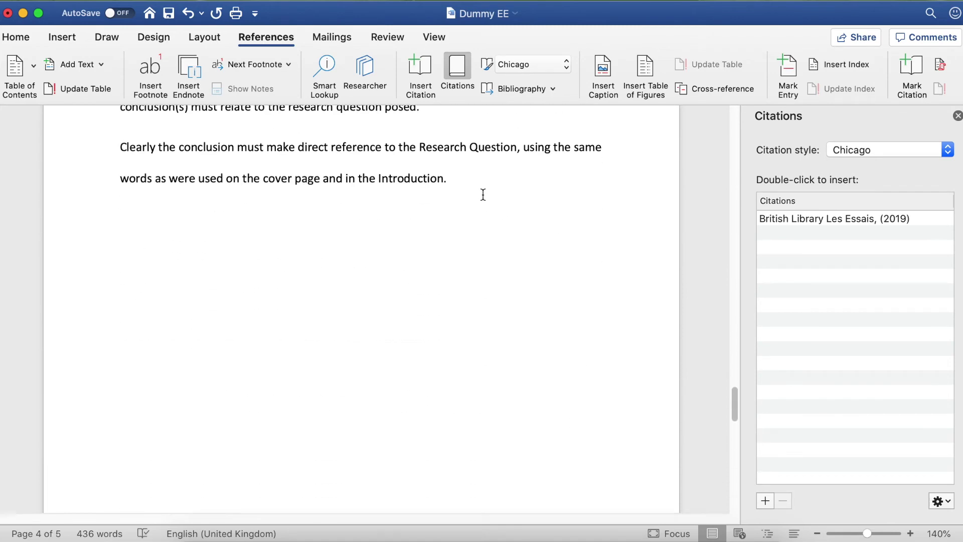
click(416, 196)
Step: Insert a blank page after the conclusion for the bibliography
click(61, 41)
click(22, 71)
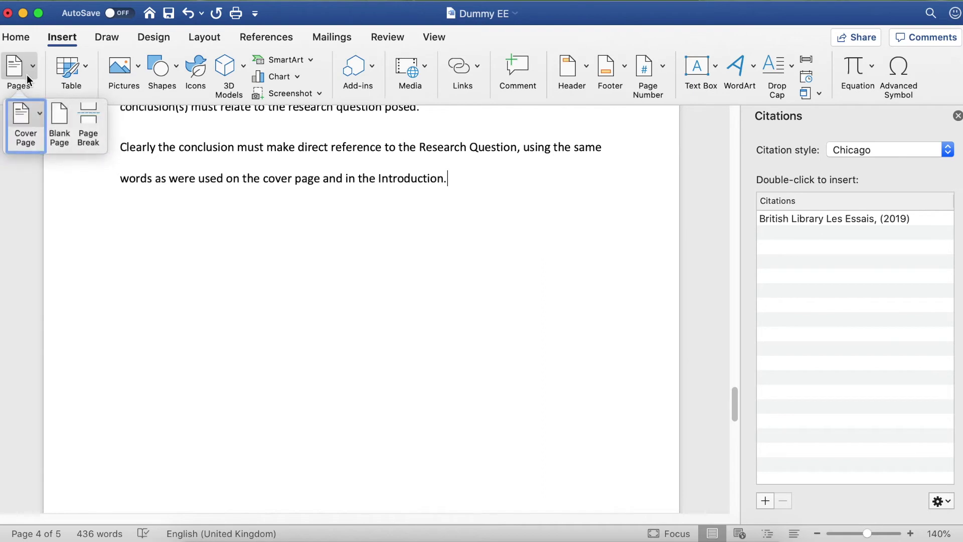
click(88, 119)
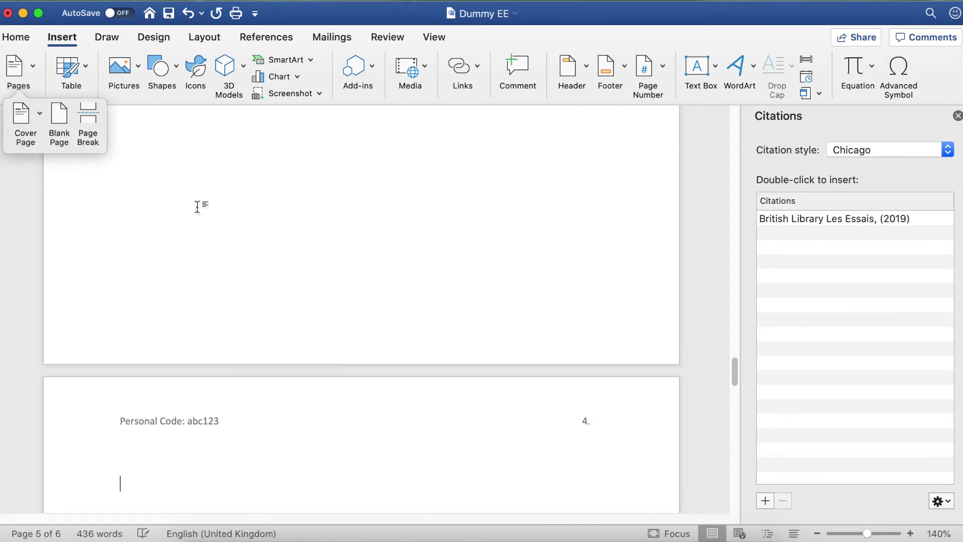
click(272, 41)
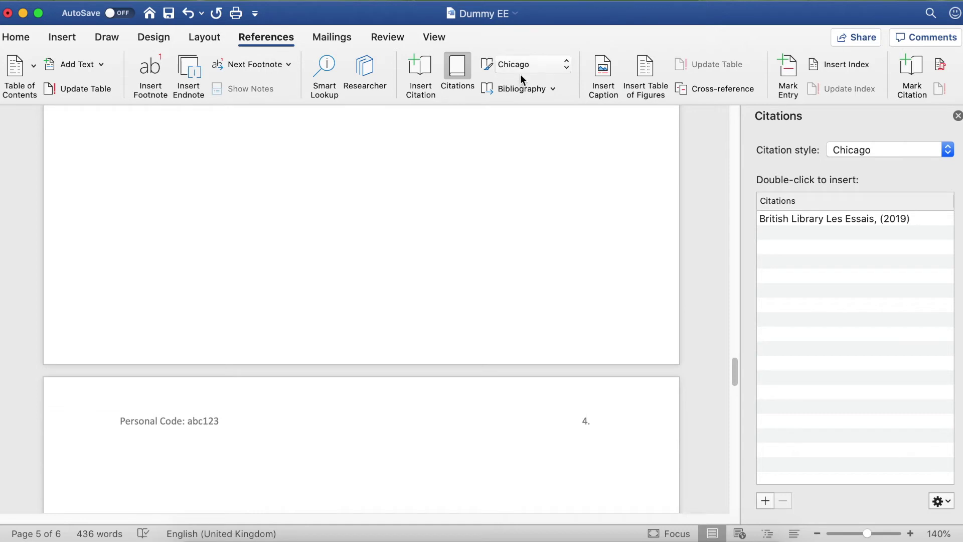
Step: Insert a built-in Chicago bibliography on the new page and reopen the Source Manager
click(543, 91)
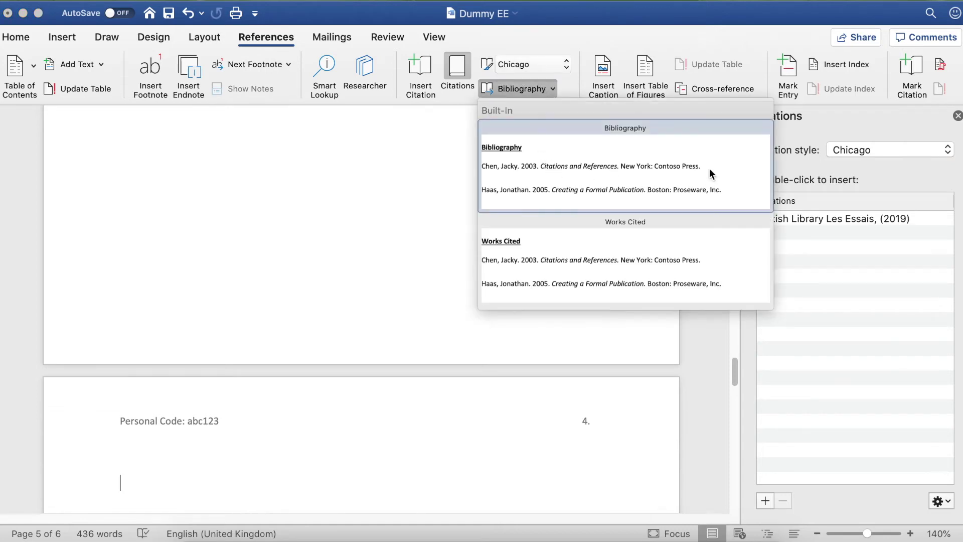
click(522, 161)
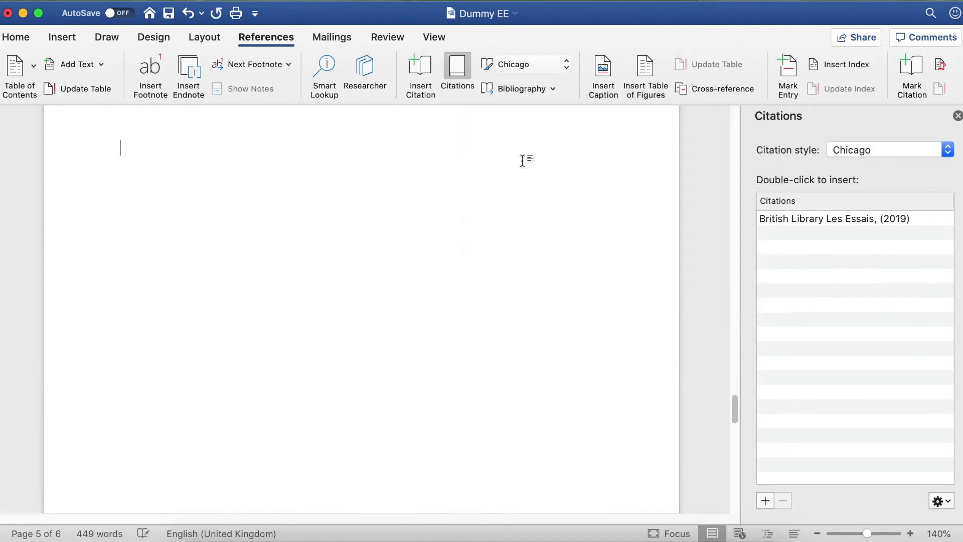
scroll(522, 213, up, 3)
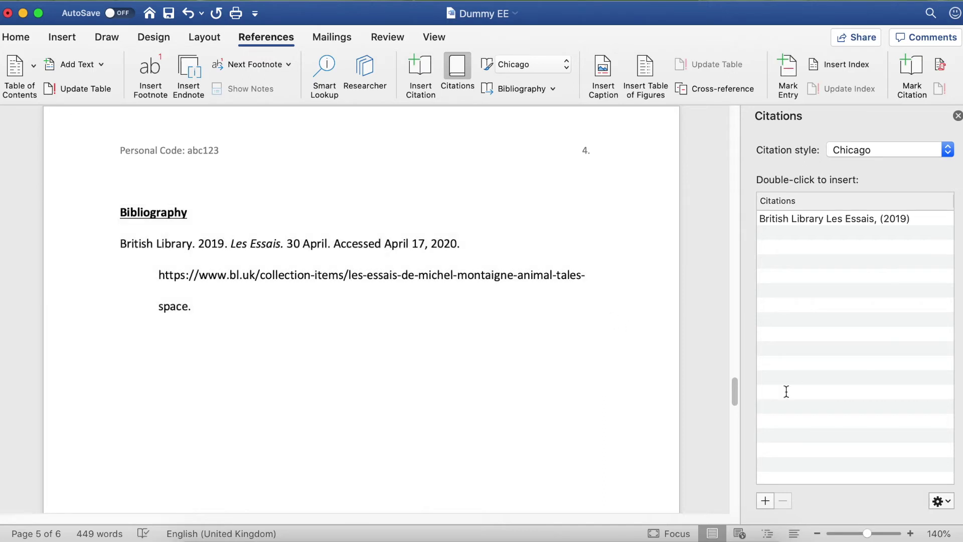
click(938, 501)
click(875, 482)
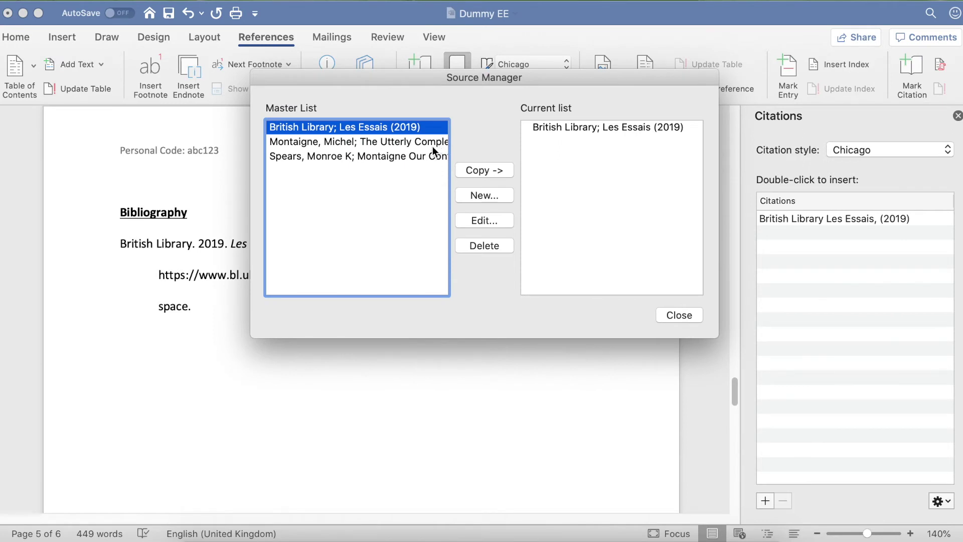
Step: Copy the Montaigne Utterly Complete Essays and Spears Montaigne Our Contemporary sources into the document
click(432, 143)
click(479, 172)
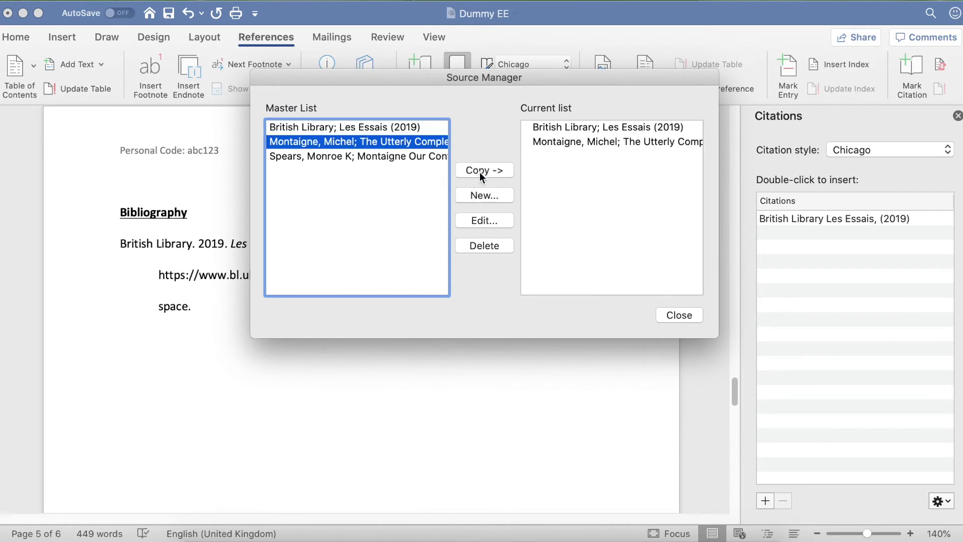
click(413, 155)
click(508, 172)
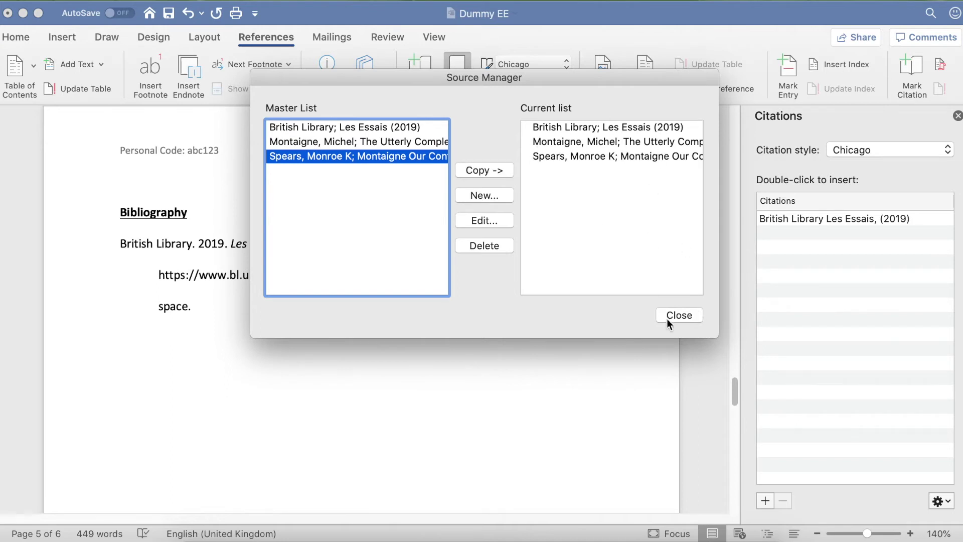
click(683, 316)
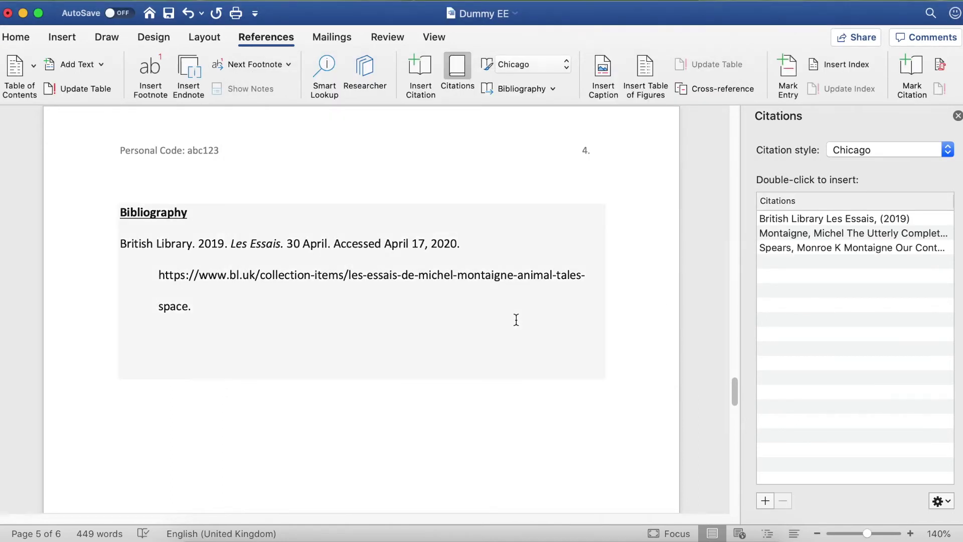
Step: Update the bibliography so it lists all three Chicago-style sources
click(332, 243)
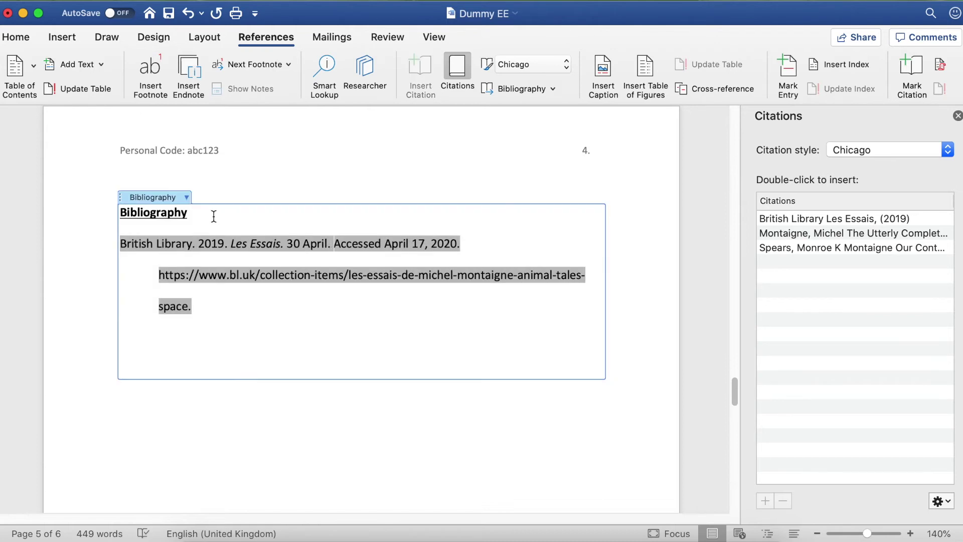
click(186, 197)
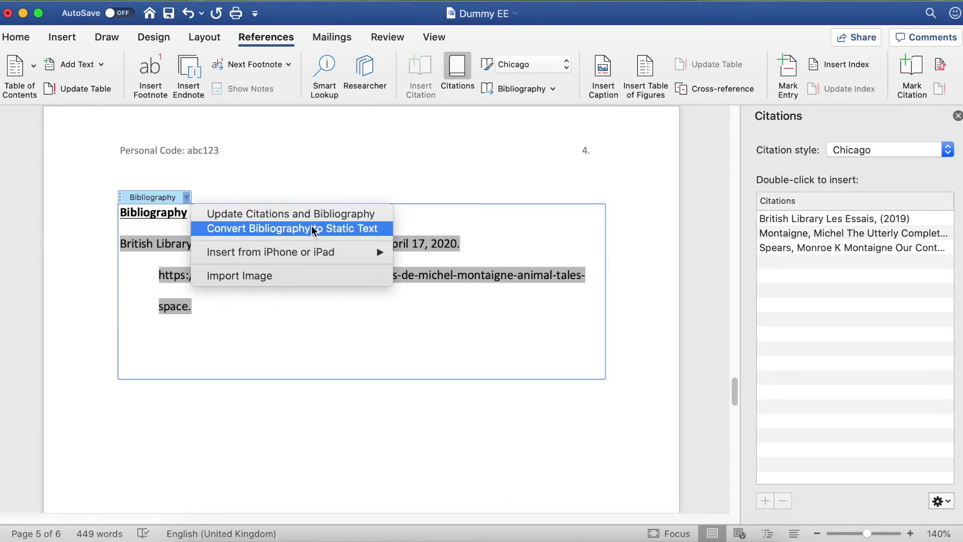
click(356, 218)
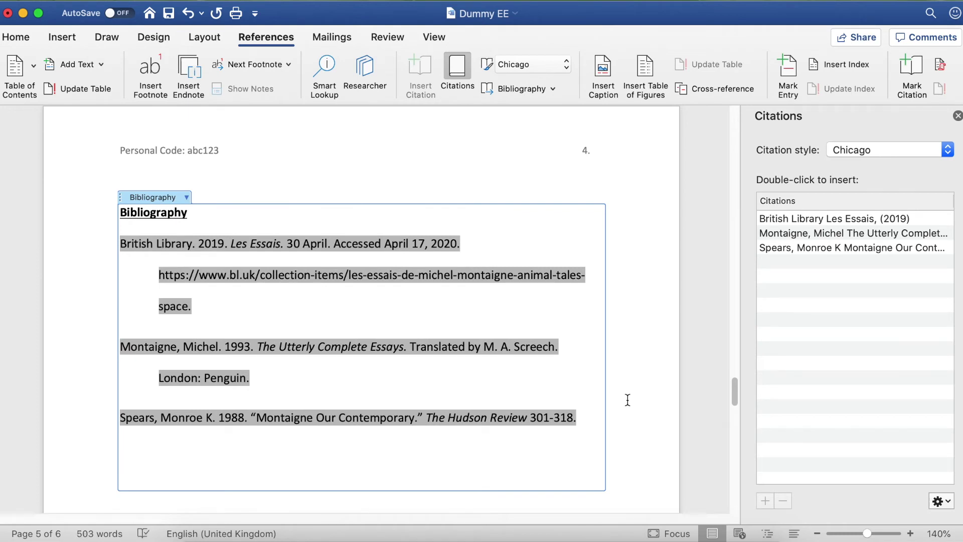
scroll(628, 396, up, 8)
Step: Scroll back to page 4 and put the cursor in the Conclusion's first paragraph
scroll(628, 382, up, 10)
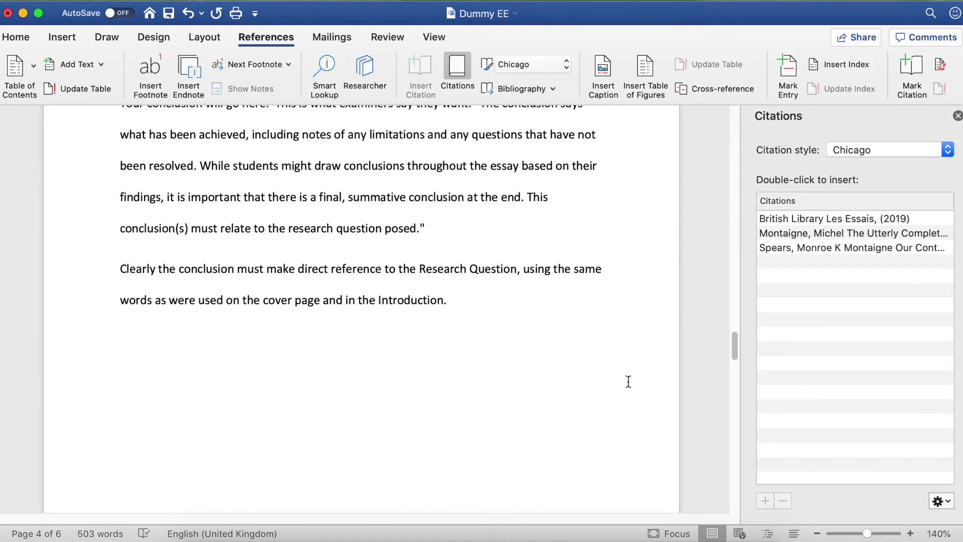
scroll(628, 382, up, 1)
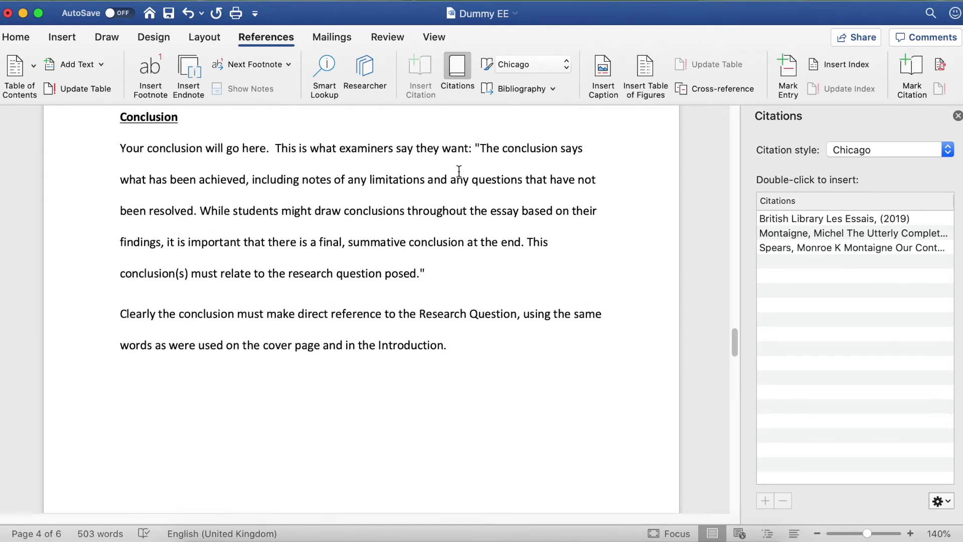
click(275, 157)
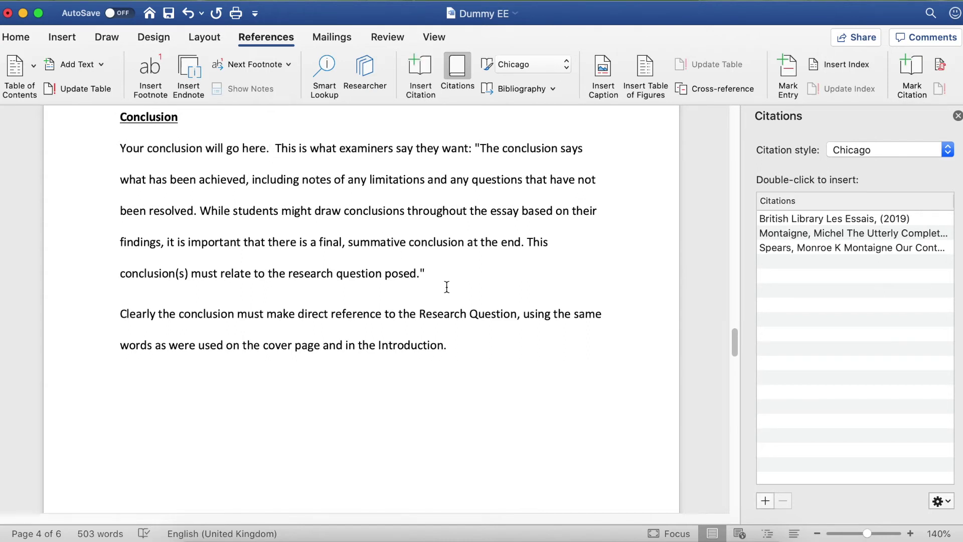
Step: Insert an empty footnote 1 after the quotation ending "research question posed."
key(super+z)
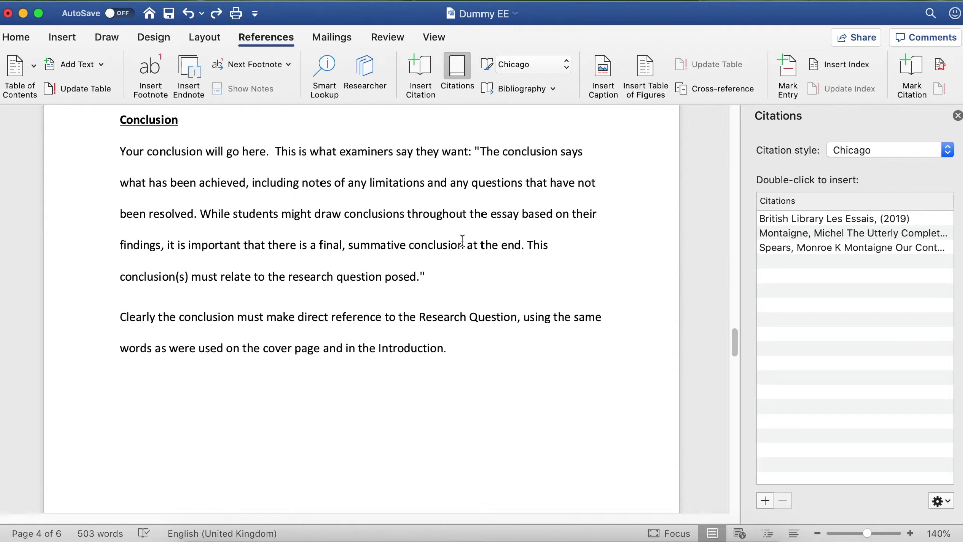
click(147, 76)
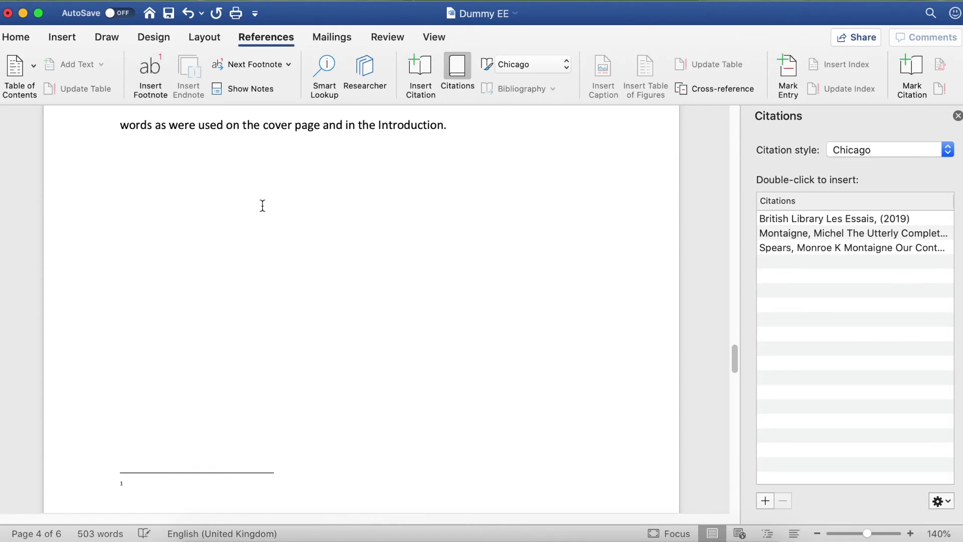
scroll(455, 320, up, 5)
scroll(455, 310, up, 1)
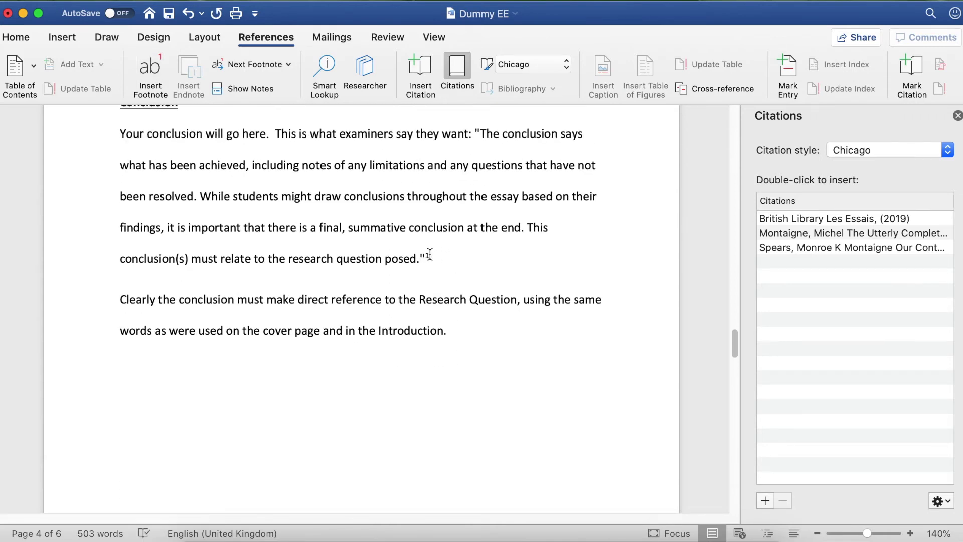
scroll(428, 262, down, 10)
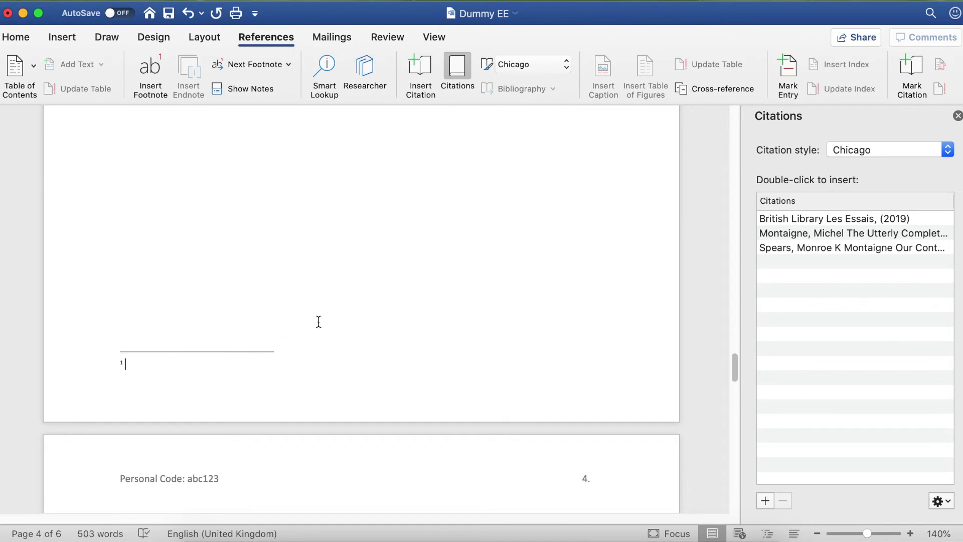
scroll(348, 297, down, 8)
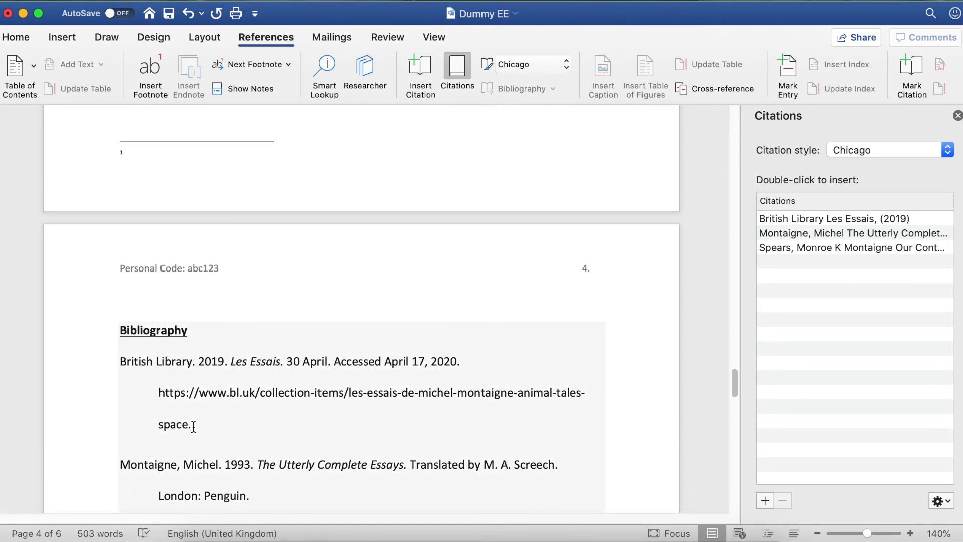
Step: Copy the British Library bibliography entry and place the cursor in footnote 1
drag(194, 426, 126, 368)
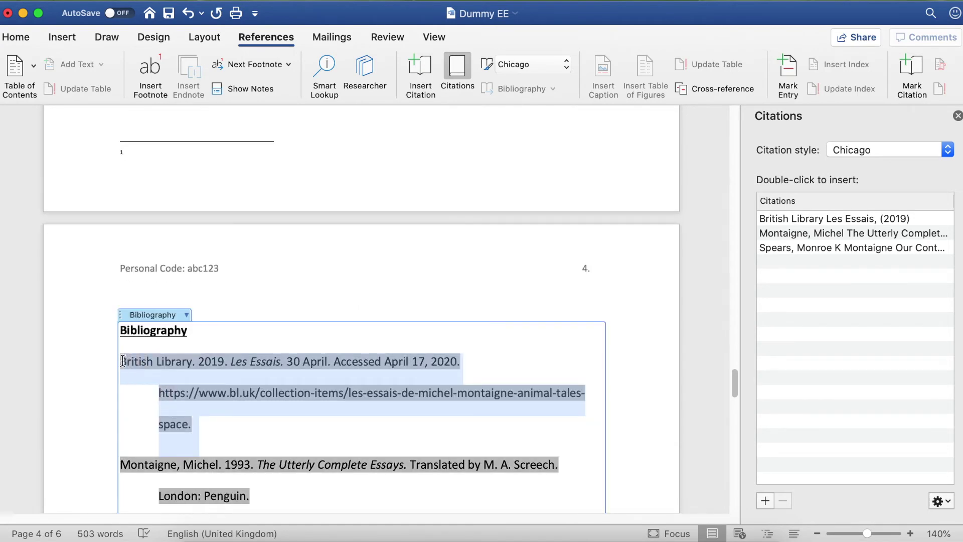
right_click(127, 368)
click(232, 269)
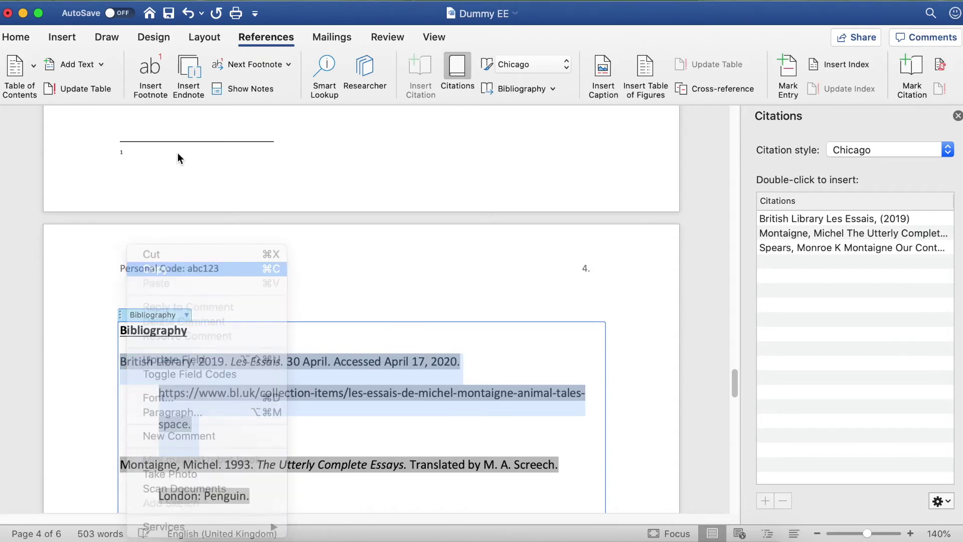
click(140, 153)
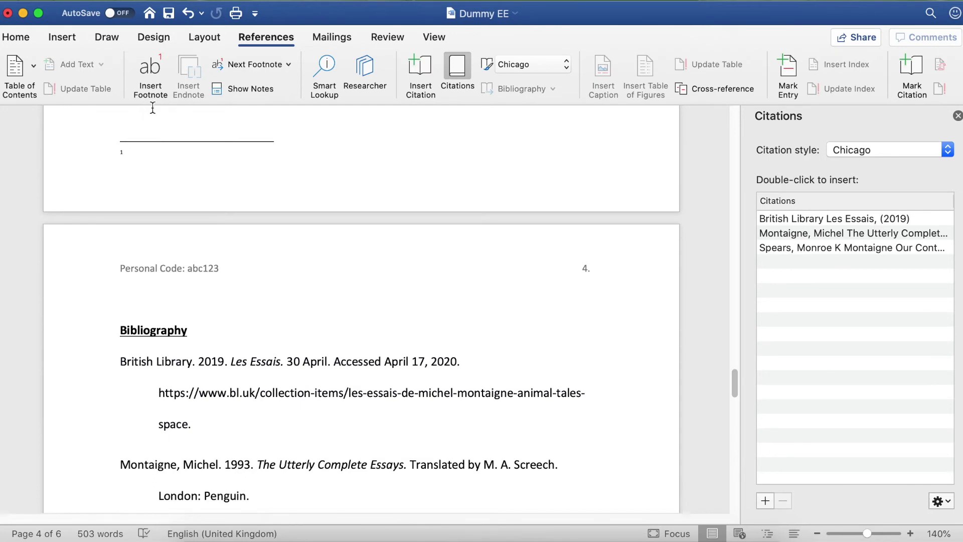
click(55, 41)
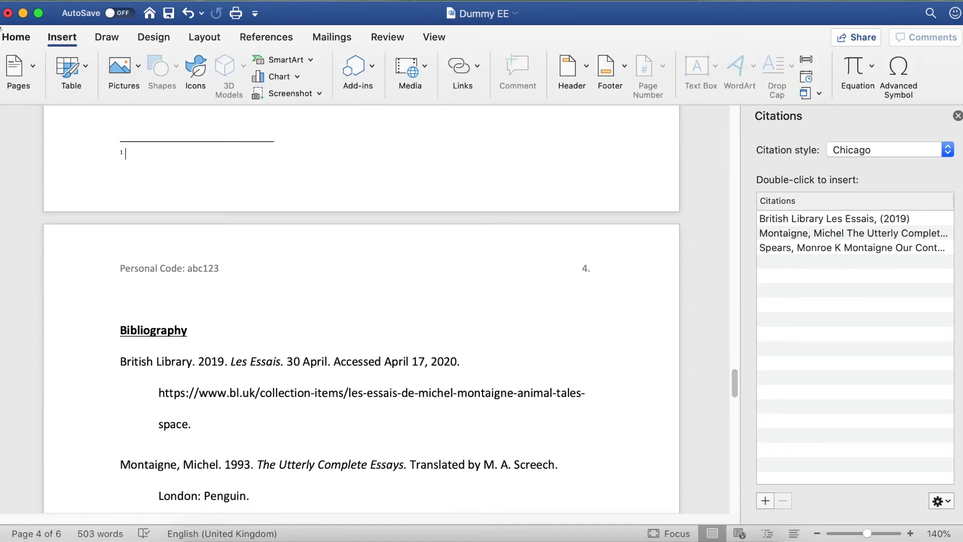
Step: Paste the copied British Library Les Essais reference, with access date and URL, into footnote 1
click(11, 45)
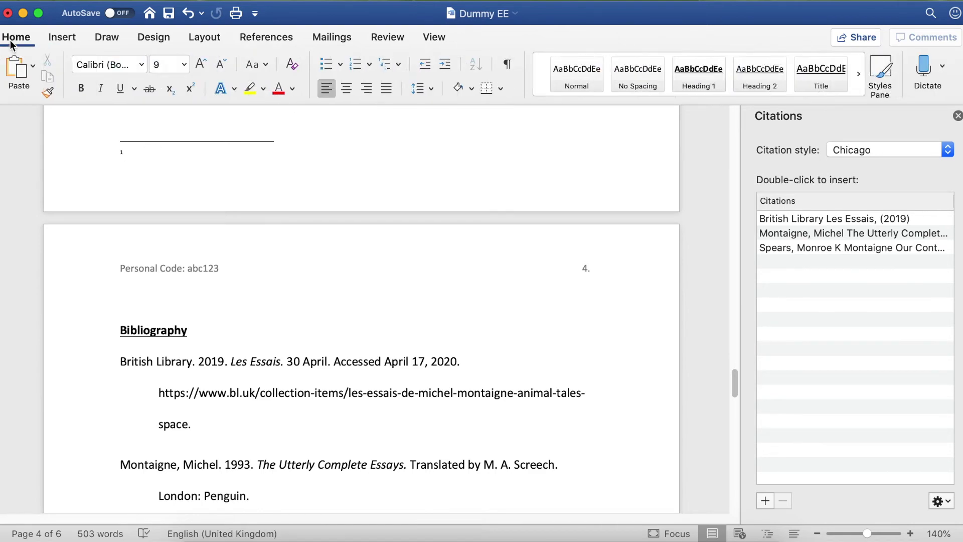
click(35, 75)
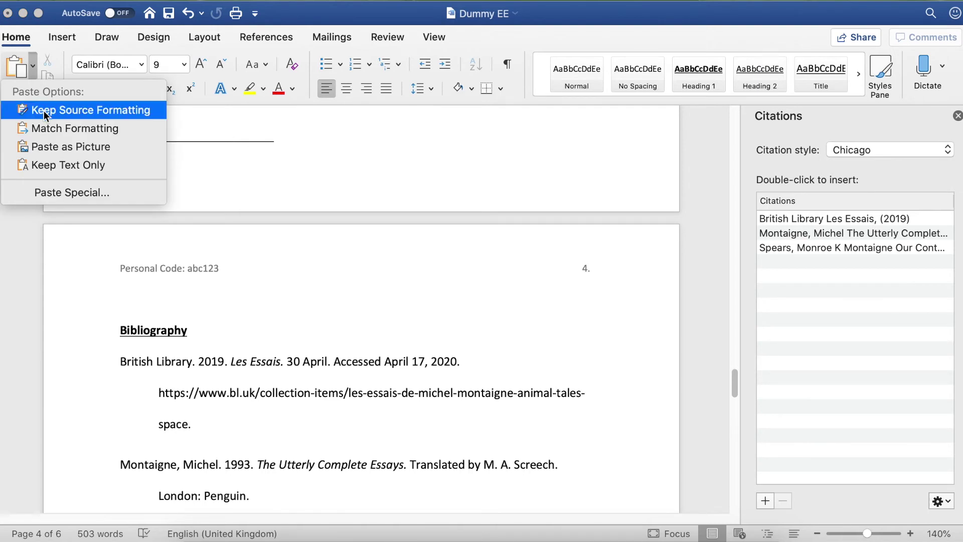
click(51, 130)
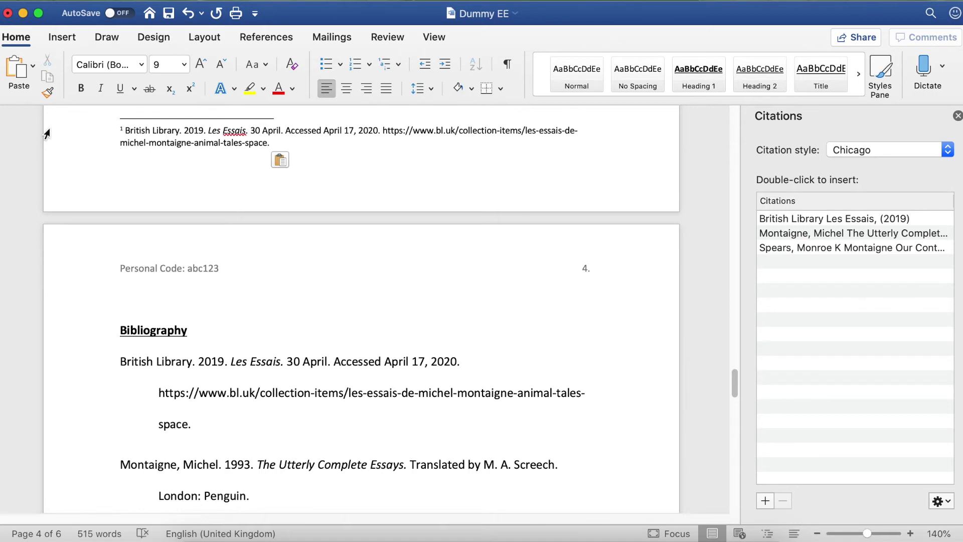
Step: Re-paste the reference into footnote 1, then undo back to the original small-font text
click(188, 14)
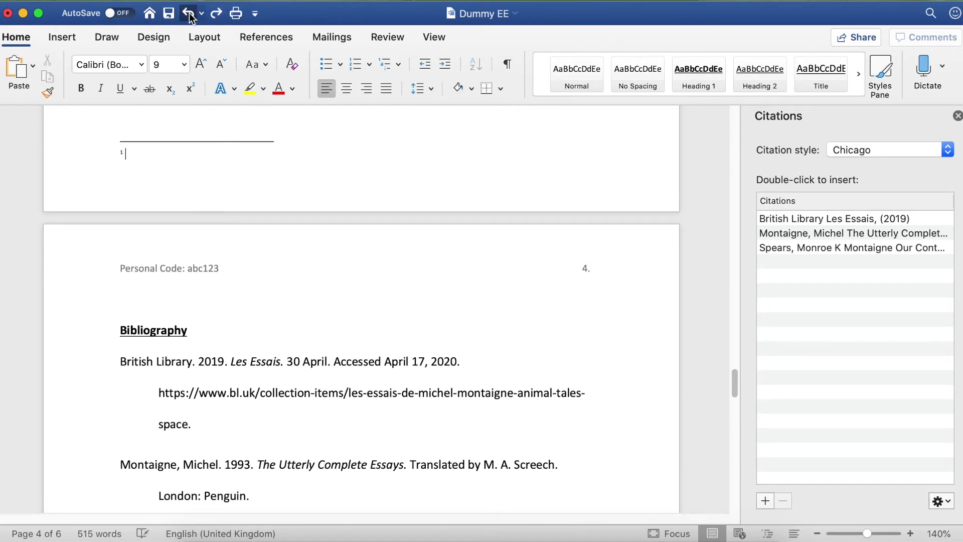
right_click(143, 151)
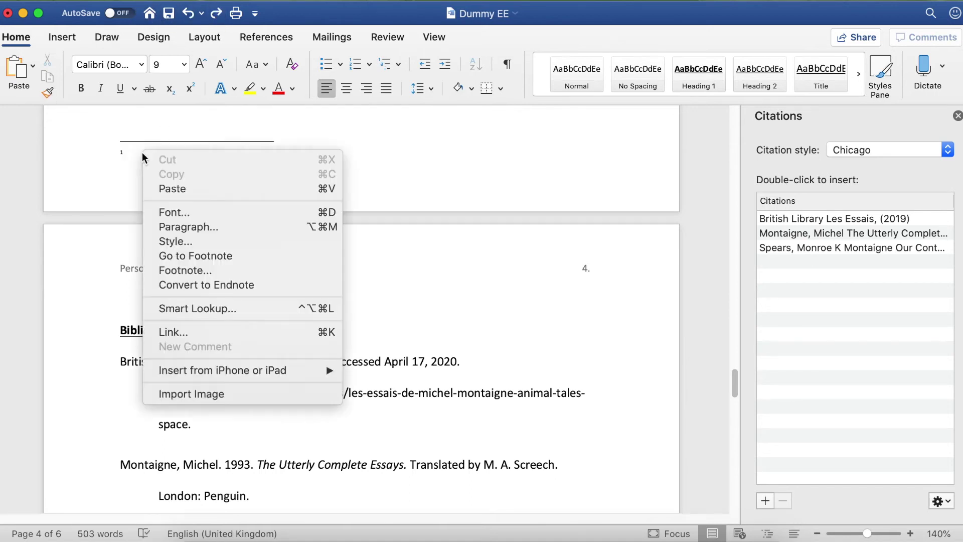
click(209, 189)
scroll(232, 180, up, 4)
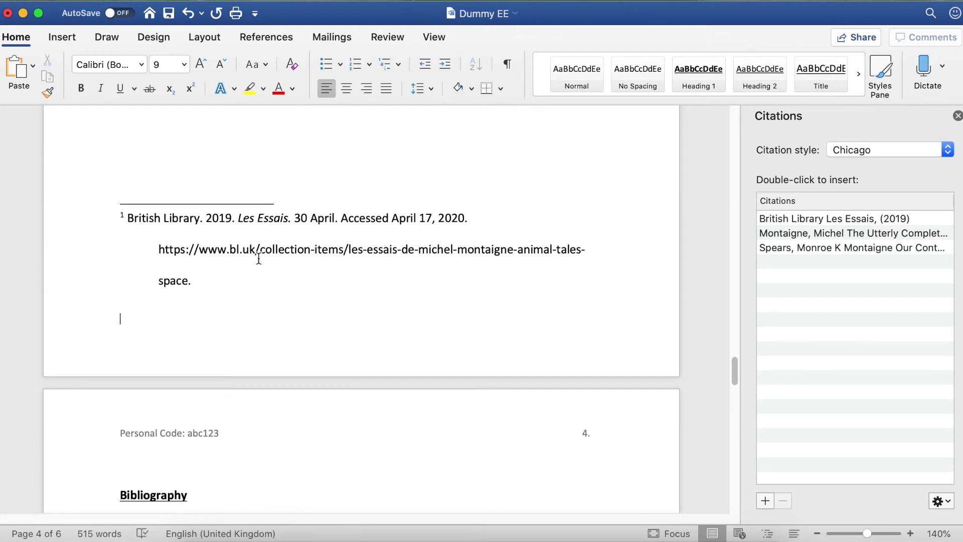
click(188, 13)
click(188, 13)
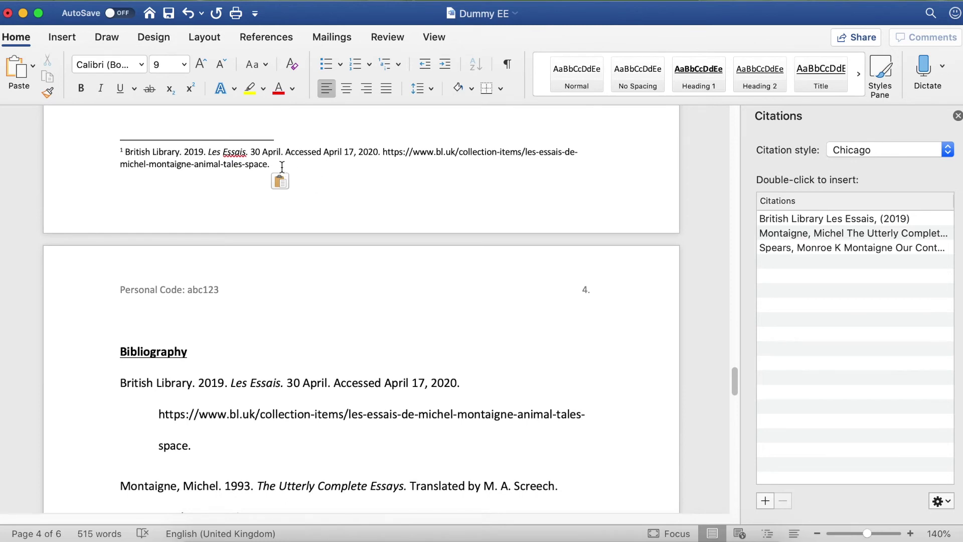
Step: Confirm the footnote 1 reference uses 1.0 line spacing, leaving it unchanged
drag(280, 167, 126, 155)
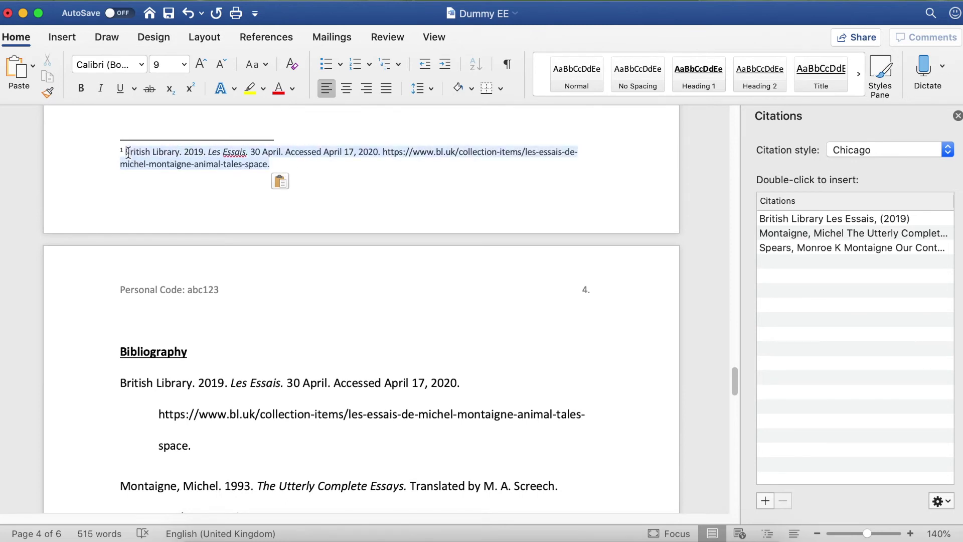
click(431, 89)
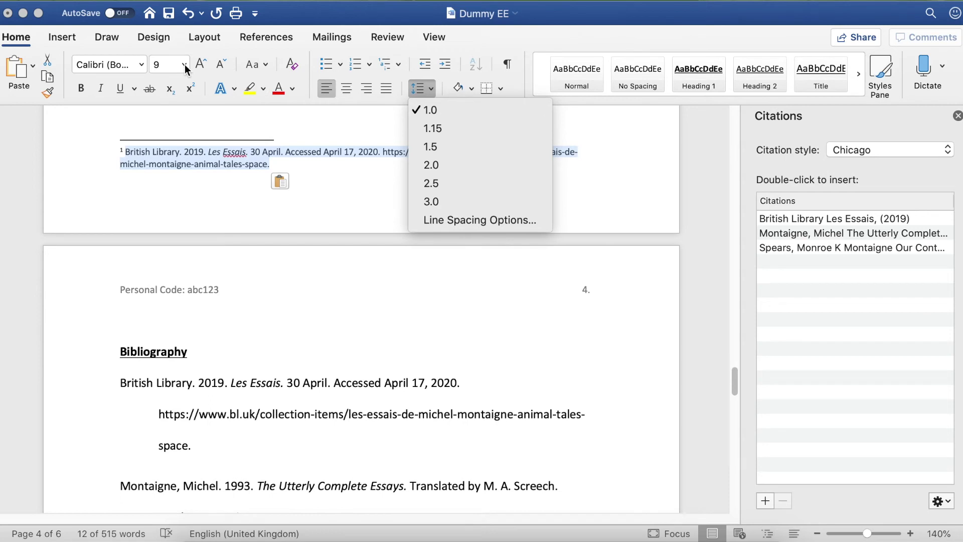
click(297, 161)
click(297, 162)
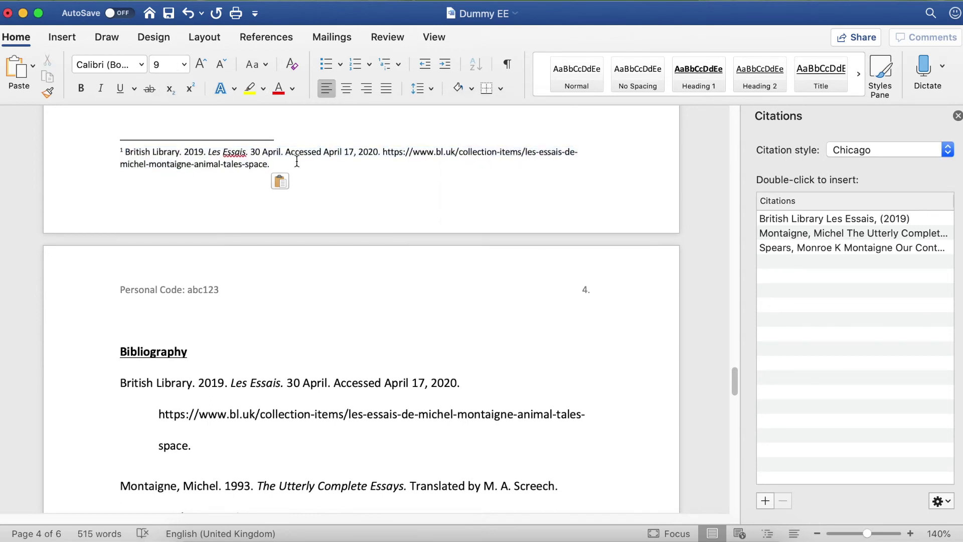
scroll(398, 294, up, 5)
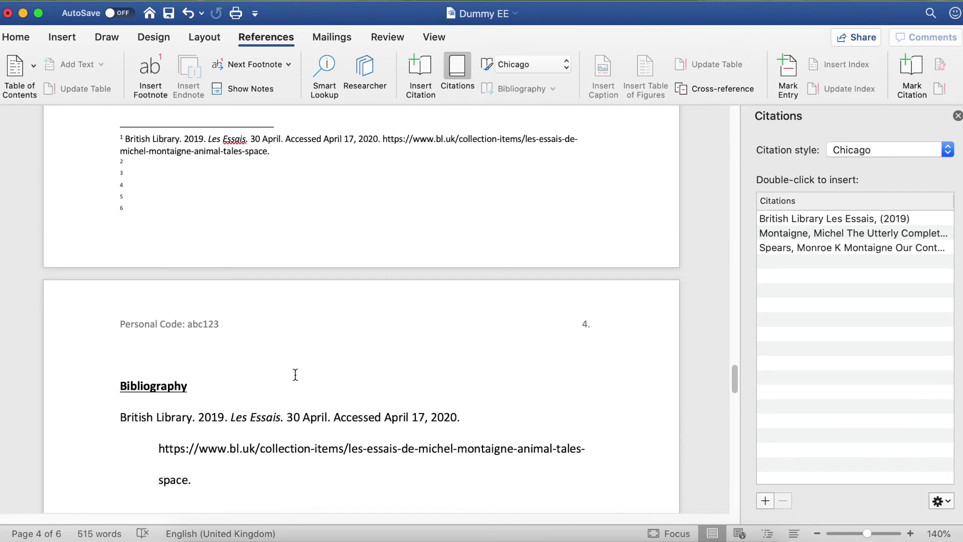
Step: Copy the Montaigne entry from the Bibliography on page 5
scroll(296, 375, down, 5)
click(246, 338)
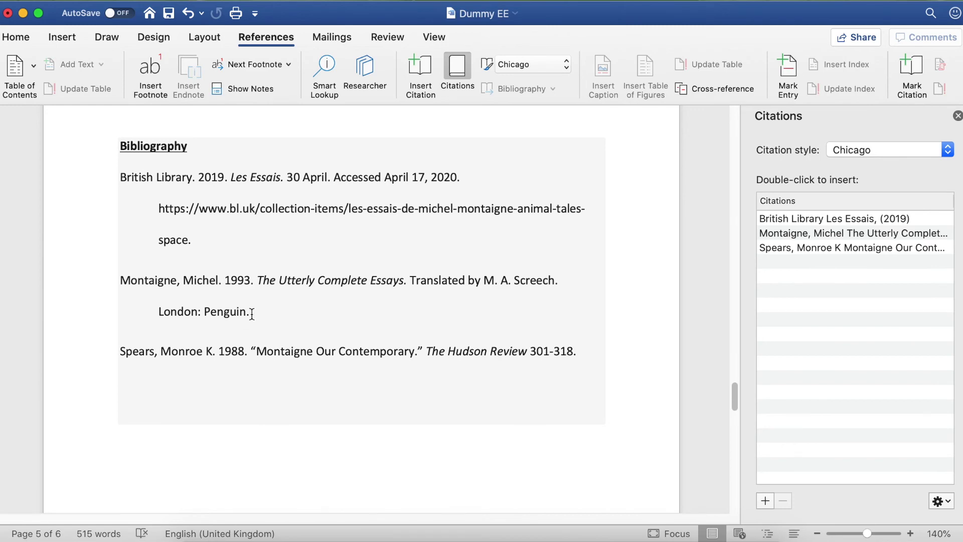
drag(249, 312, 120, 279)
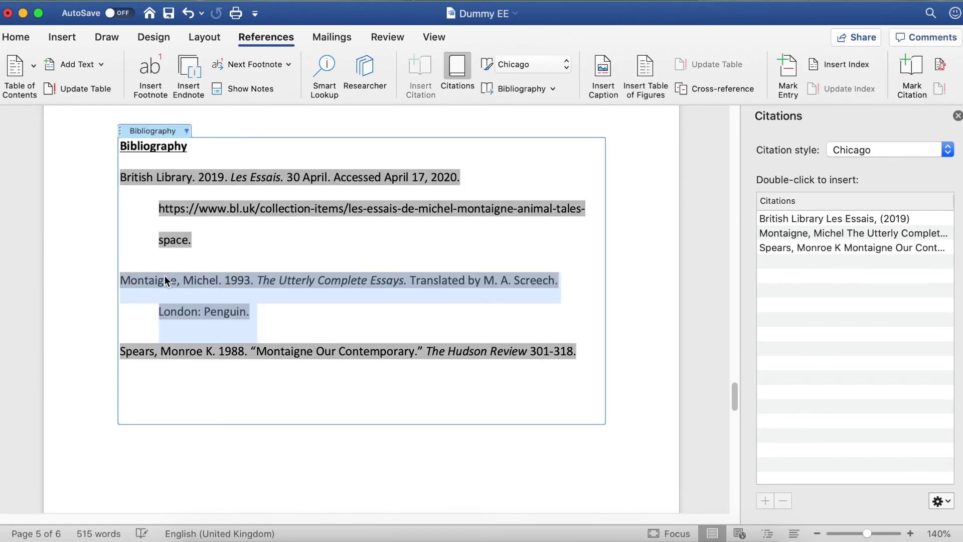
right_click(165, 276)
click(197, 298)
Step: Paste the Montaigne reference into footnote 2, matching the footnote formatting
scroll(177, 212, up, 3)
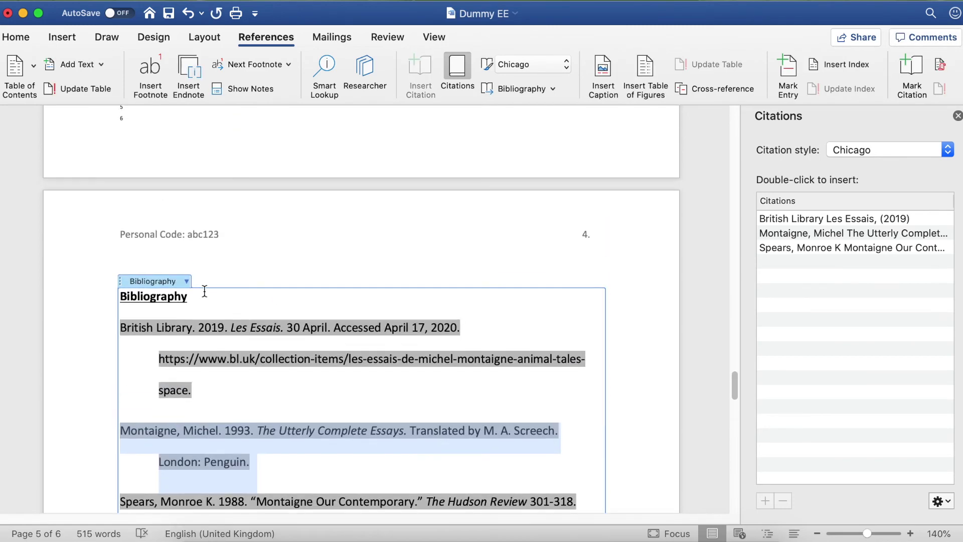
scroll(177, 213, up, 3)
click(157, 234)
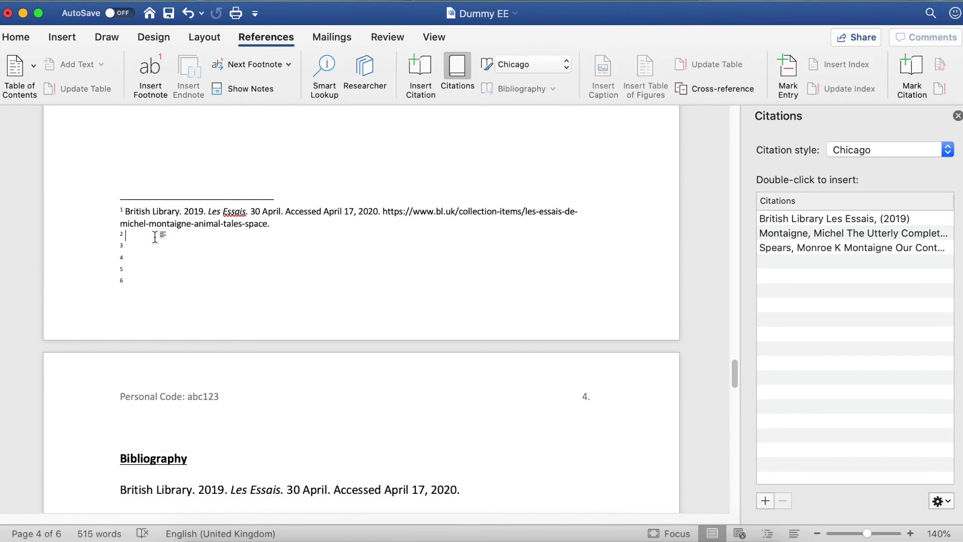
click(16, 37)
click(32, 67)
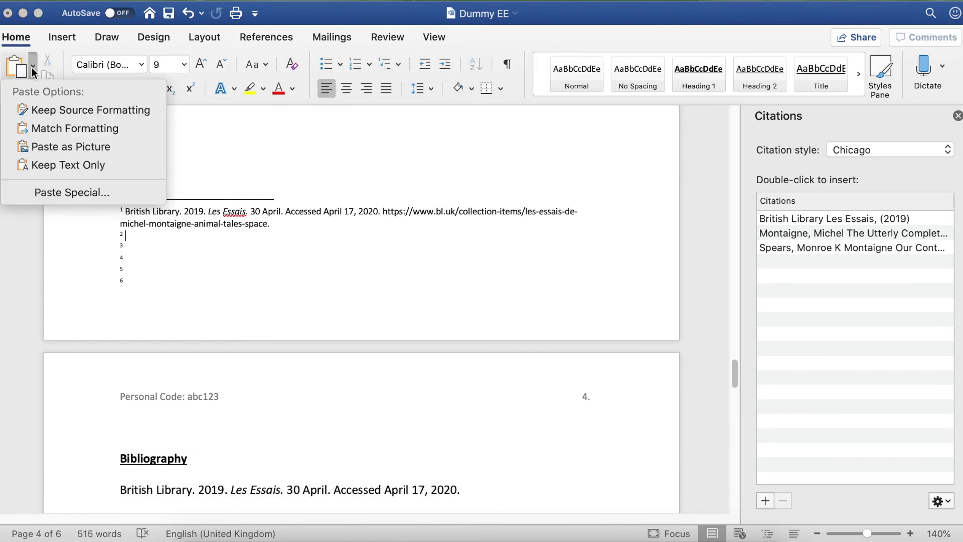
click(54, 129)
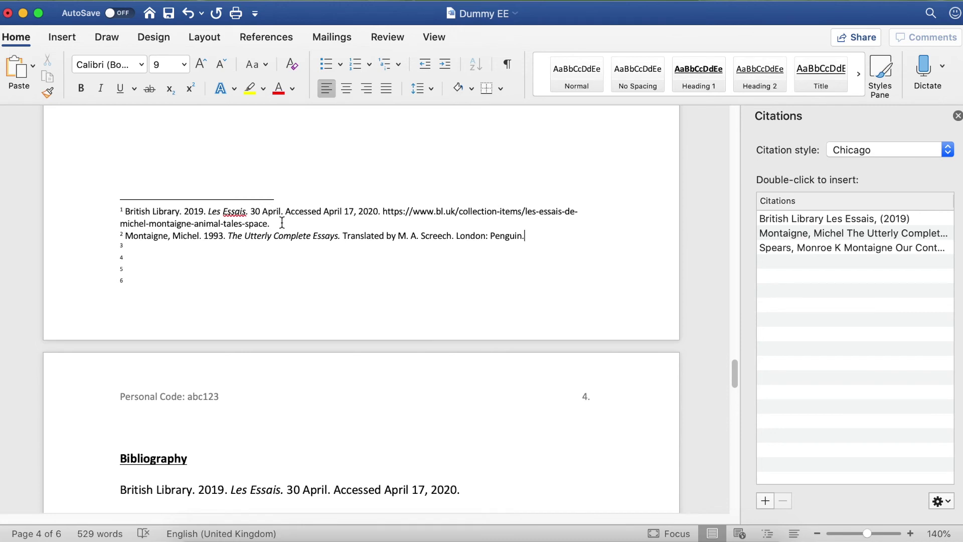
click(249, 211)
Step: Copy the short British Library Les Essais reference from footnote 1 into footnote 3
drag(249, 211, 125, 212)
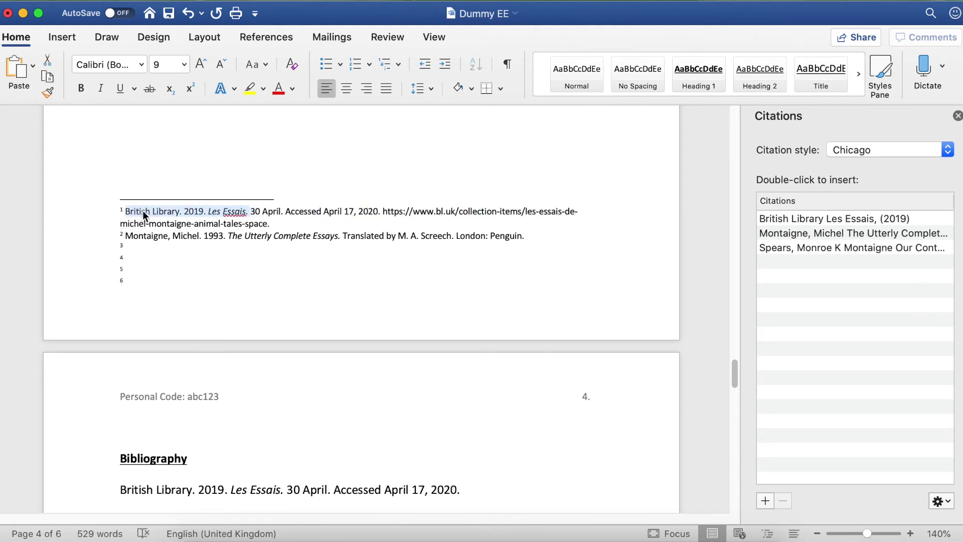
right_click(143, 210)
click(163, 231)
click(180, 247)
key(super+v)
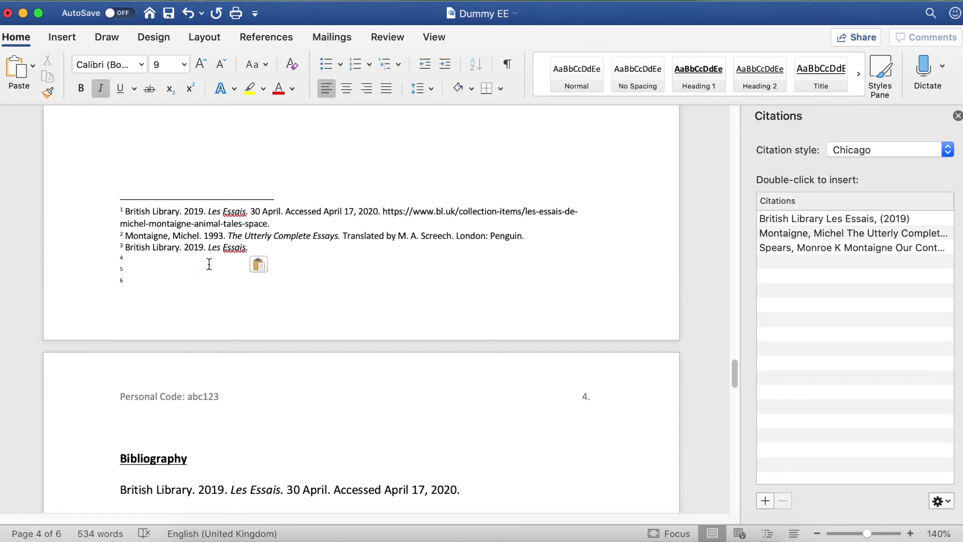
Step: Copy the Montaigne author, year and title short form from footnote 2 into footnote 4
drag(127, 234, 223, 236)
click(320, 239)
drag(342, 237, 146, 232)
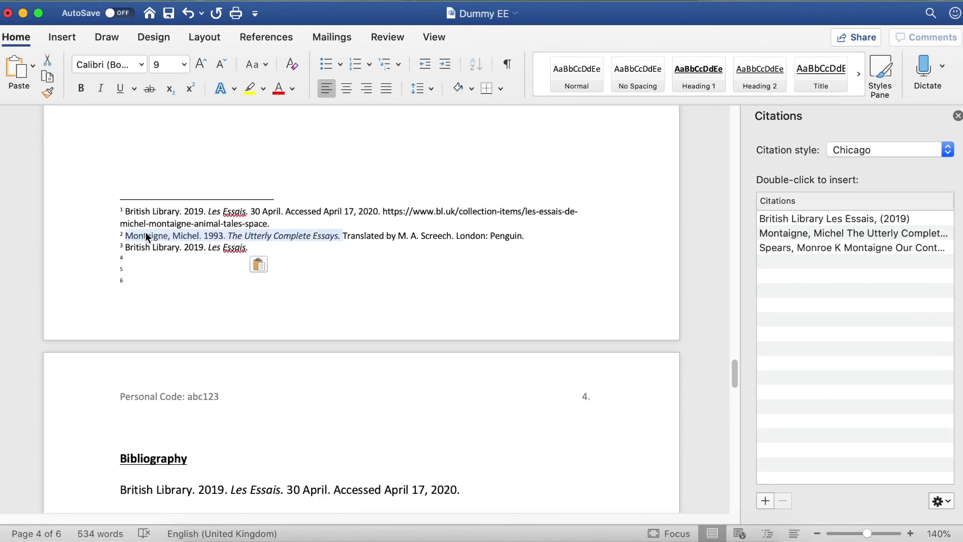
right_click(145, 231)
click(171, 254)
click(151, 260)
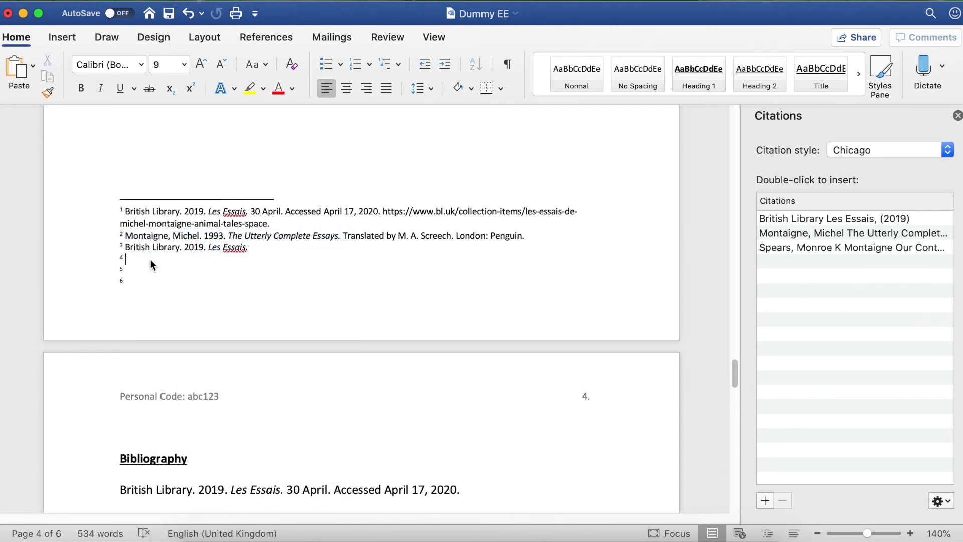
right_click(151, 260)
click(175, 297)
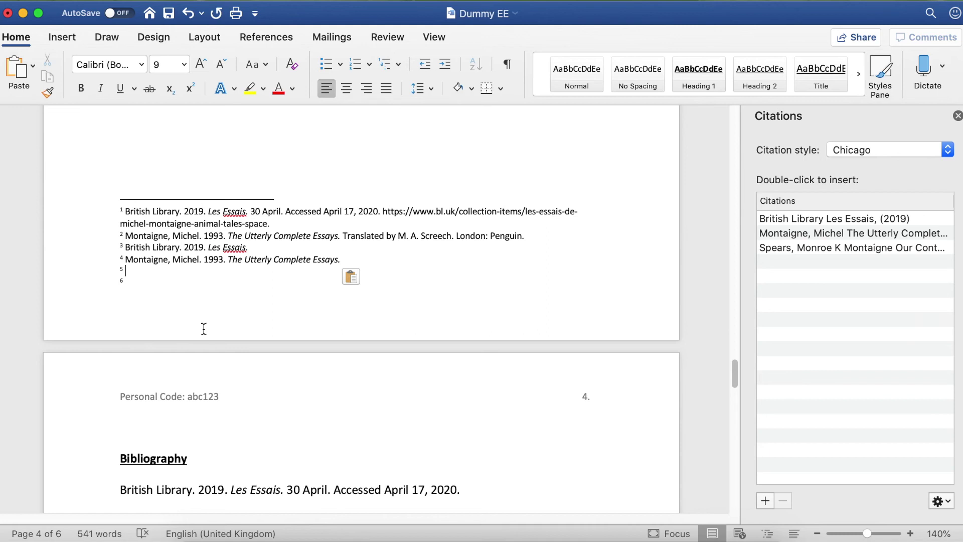
Step: Type "Ibid." in footnote 5 and copy the footnote 3 Les Essais short form into footnote 6
text(Ibid.)
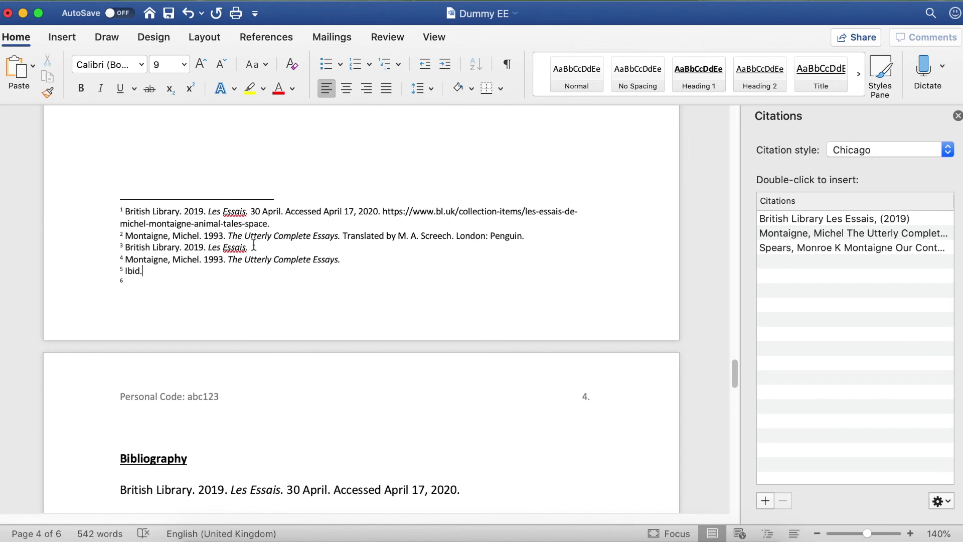
drag(251, 247, 134, 249)
right_click(132, 246)
click(158, 264)
click(206, 320)
key(super+v)
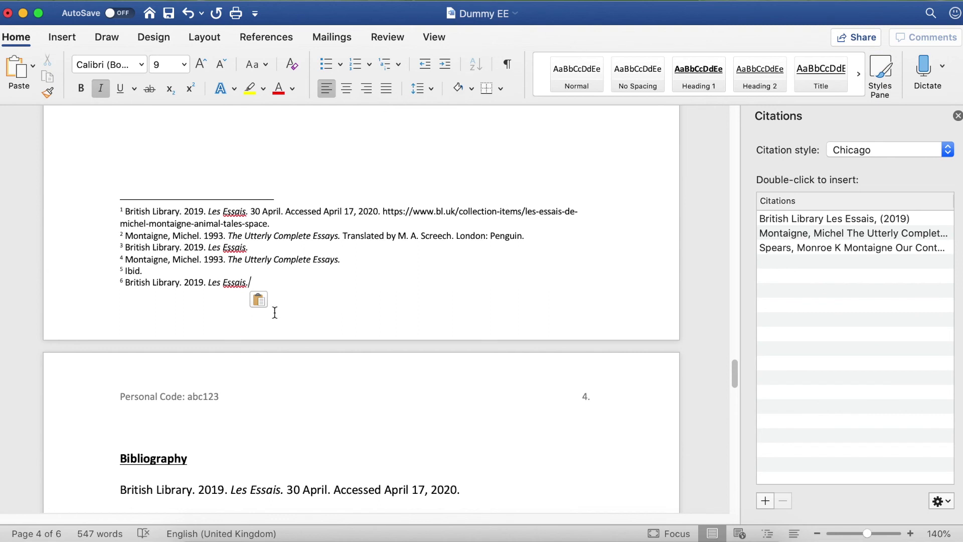
click(527, 235)
Step: Add page references Pg.46., Pg.56. and Pg.34. to the ends of footnotes 2, 4 and 5
text(Pg)
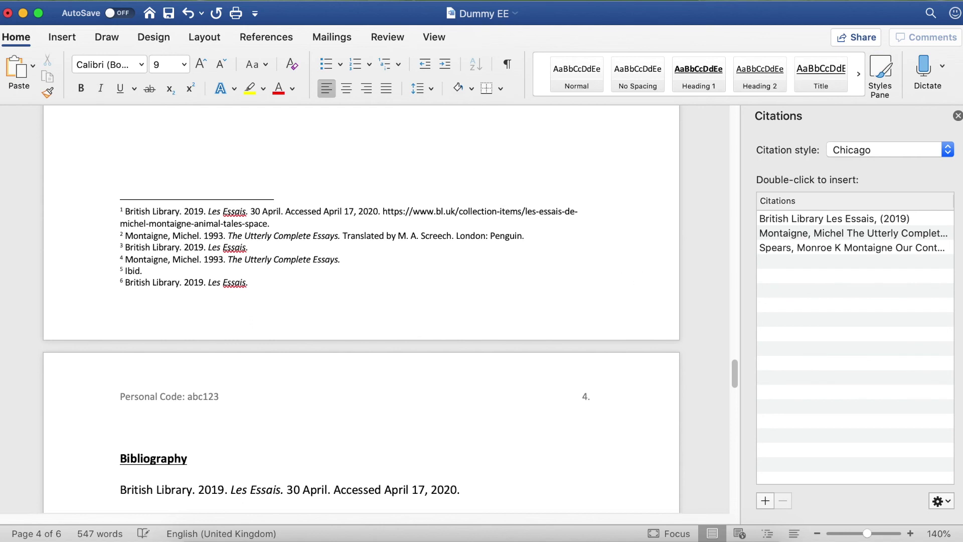
text(.)
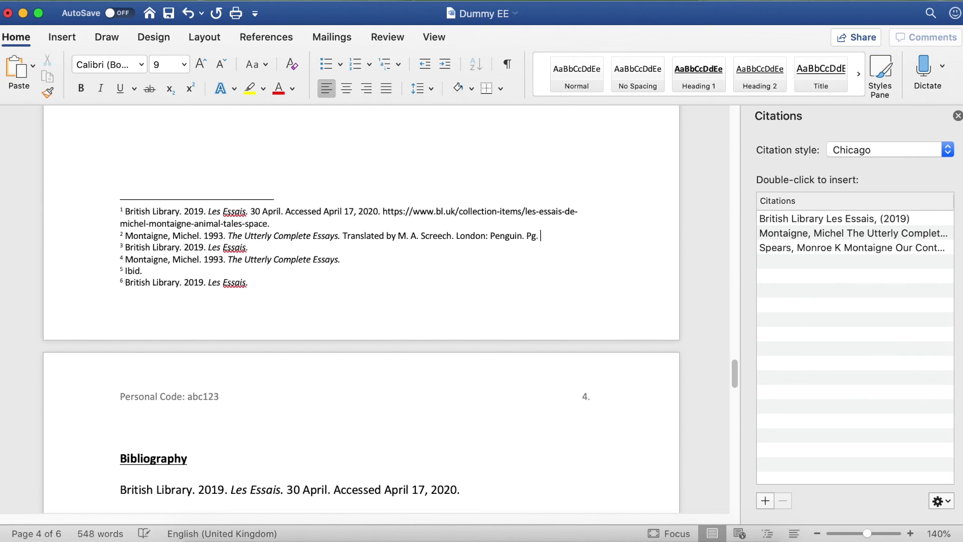
text( 46.)
click(345, 261)
text(Pg.)
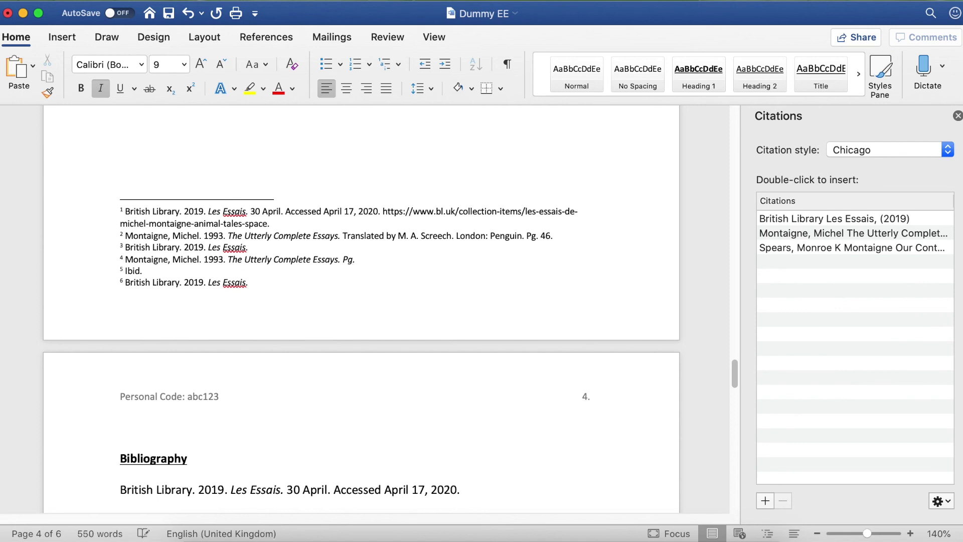
text(56.)
click(250, 271)
text(Pg.34)
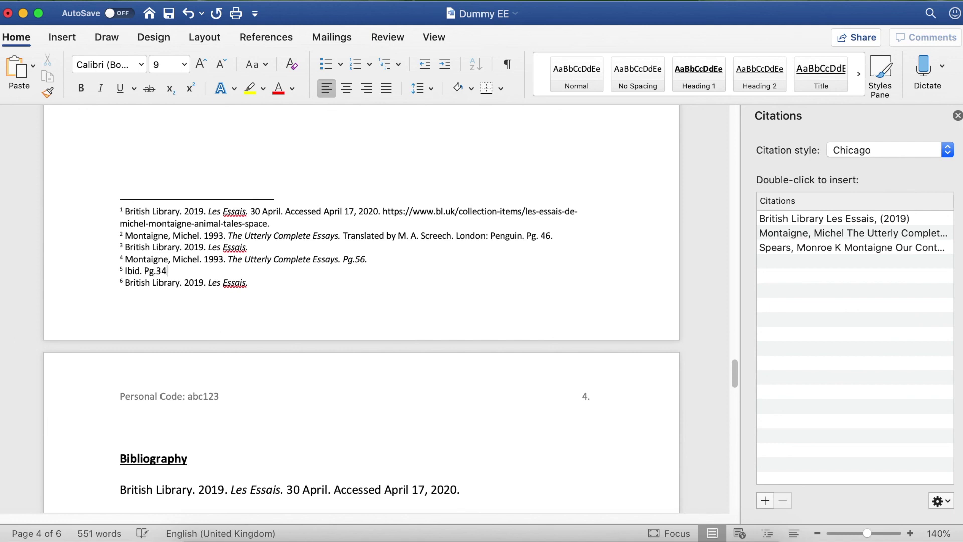
text(.)
key(BackSpace)
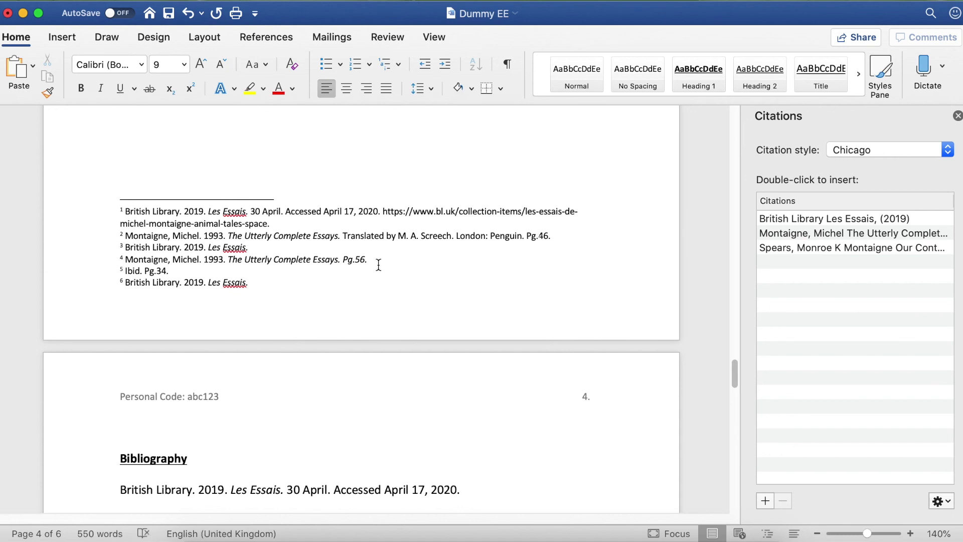
Step: Remove the italics from the Pg.56. page reference in footnote 4
drag(367, 259, 344, 259)
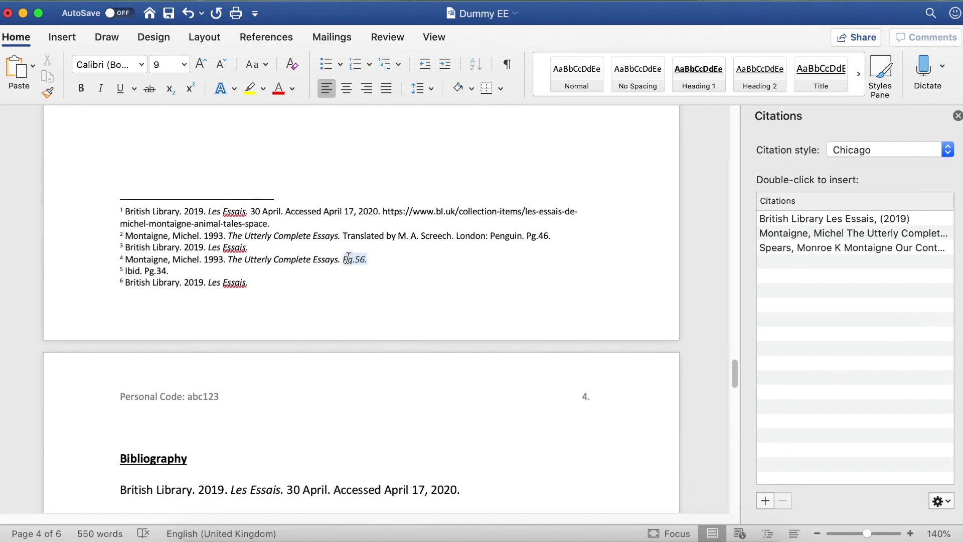
click(102, 88)
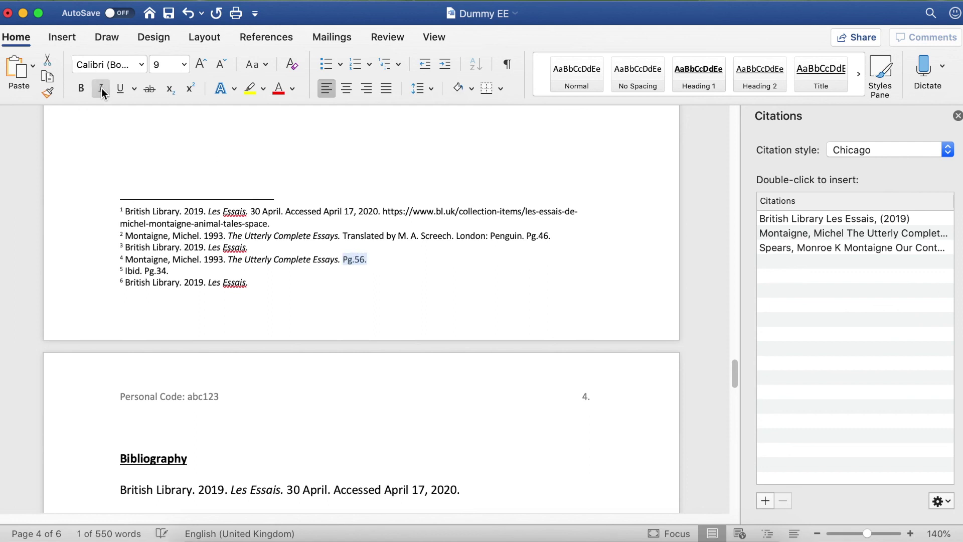
click(295, 293)
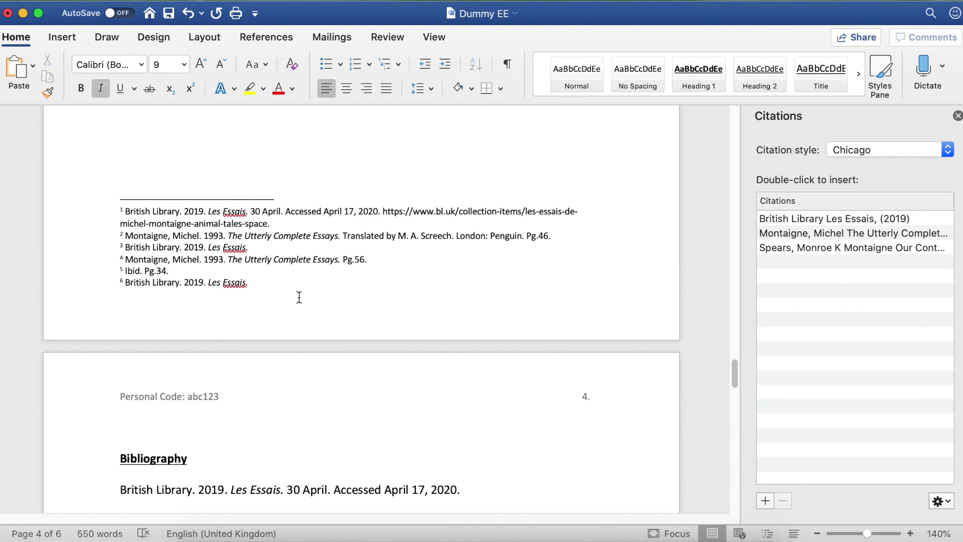